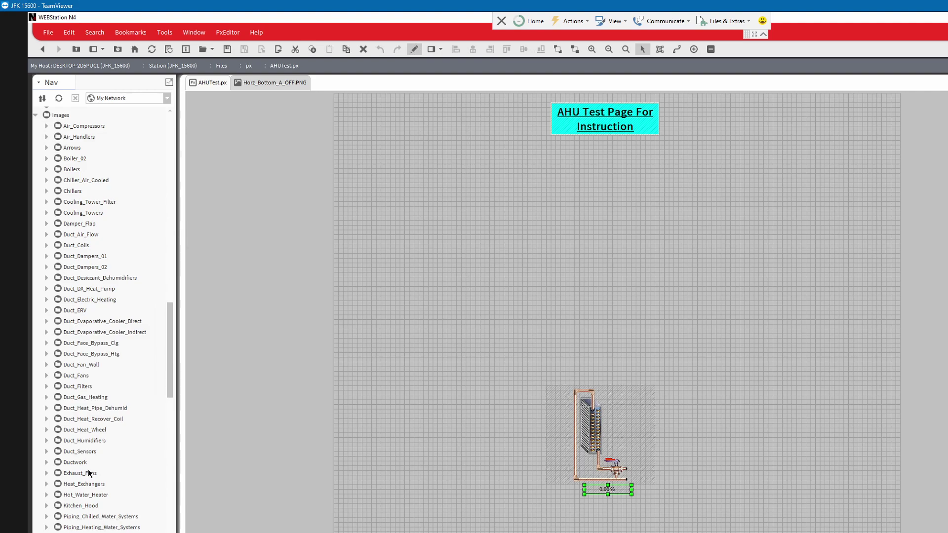
- Expand the Ductwork image folder and add Large_End_Cap_Left.PNG to the left half of the page
left_click(46, 463)
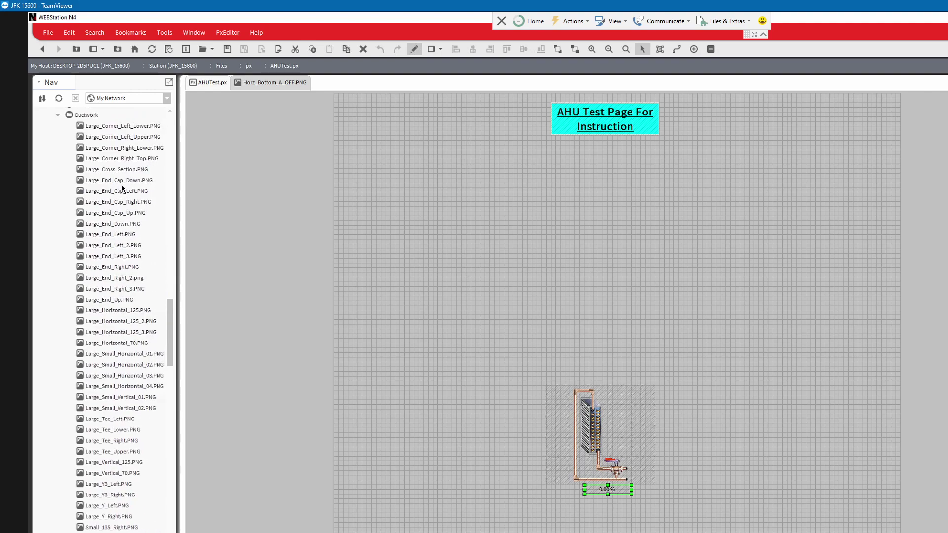
left_click_drag(105, 196, 416, 286)
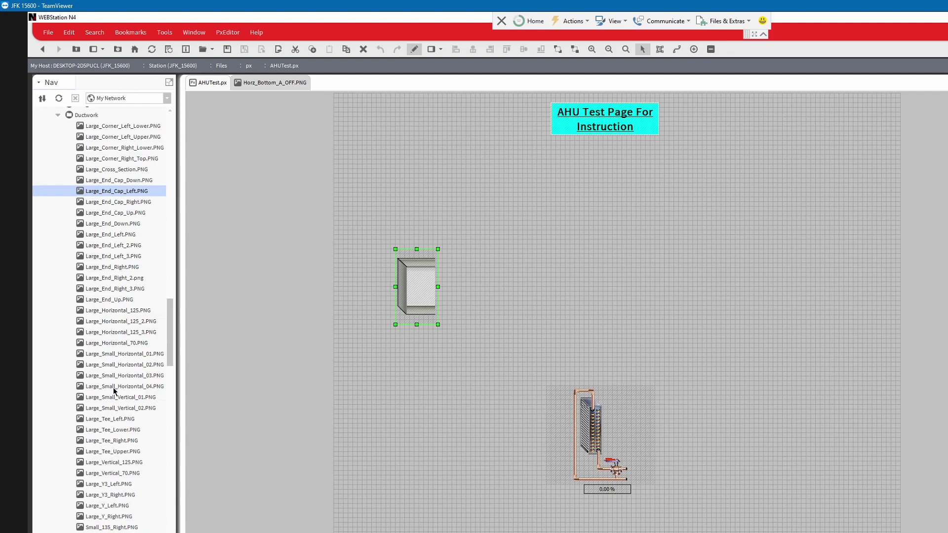
- Try Large_Small_Horizontal_03.PNG and delete it, then add Large_Horizontal_125.PNG, enlarged slightly and moved to the page's upper middle
left_click_drag(121, 375, 684, 216)
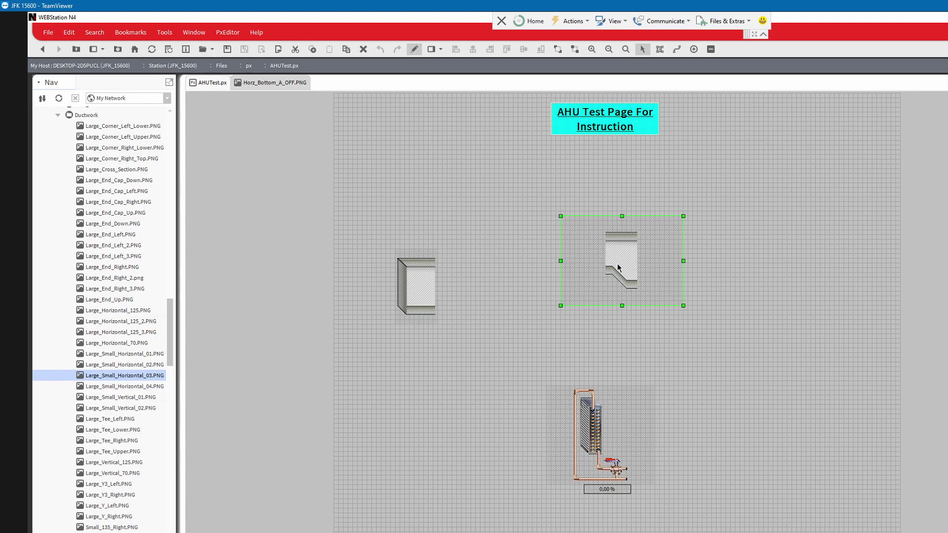
key("Delete")
left_click_drag(112, 311, 495, 274)
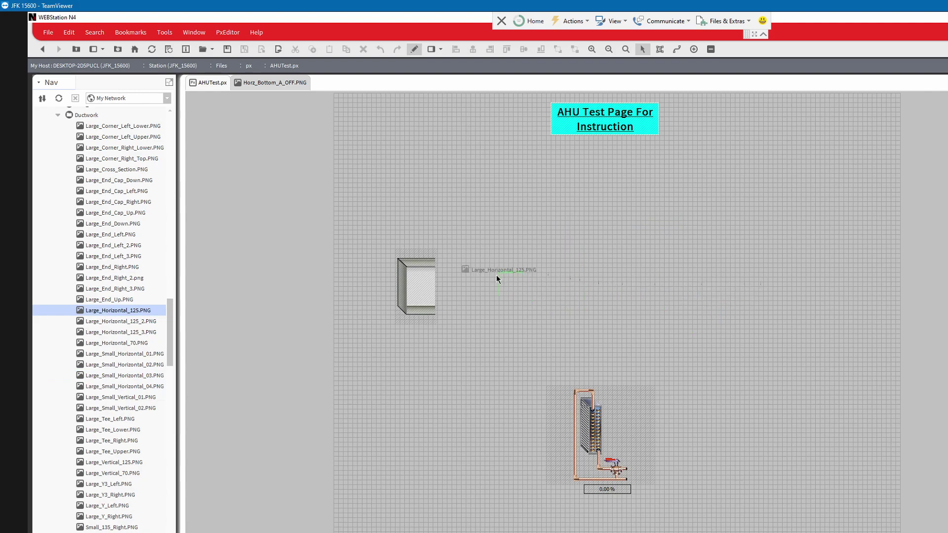
left_click_drag(558, 330, 580, 346)
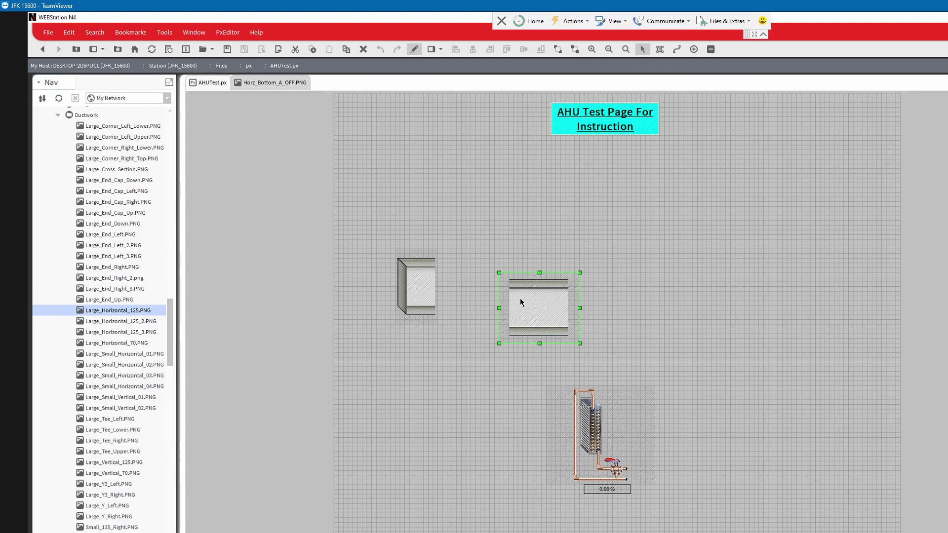
left_click_drag(522, 299, 516, 237)
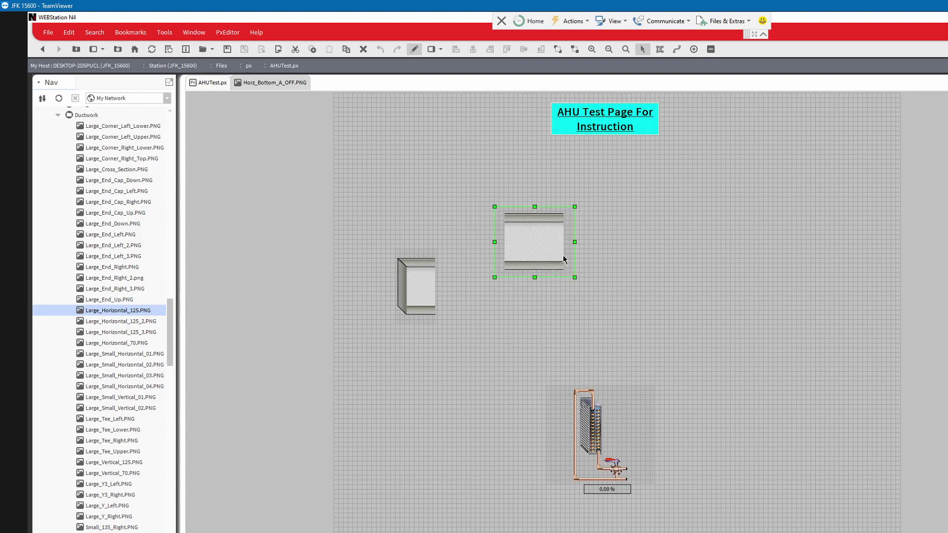
- Duplicate the horizontal duct section and align the copy seamlessly with the original's right end
key("Right")
key("Right")
key("Right")
key("Right")
key("Right")
key("Right")
key("Right")
key("Right")
key("Right")
key("Right")
key("Right")
key("Right")
key("Right")
key("Right")
key("Right")
key("Right")
key("Right")
key("Right")
key("Right")
key("Right")
key("Left")
key("Left")
key("Left")
key("Left")
key("Left")
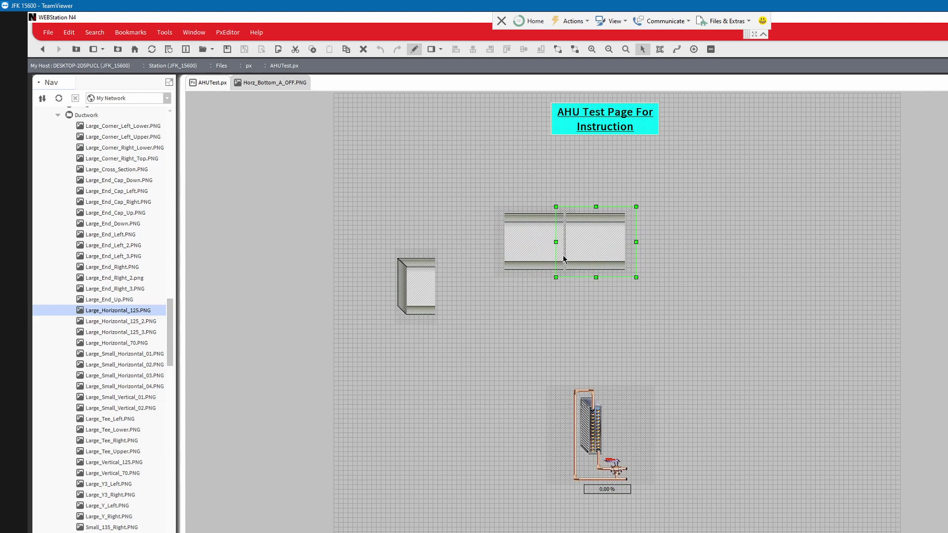
key("Up")
key("Down")
key("Down")
key("Up")
key("Up")
key("Down")
key("Down")
key("Up")
key("Left")
key("Left")
key("Left")
key("Left")
key("Left")
- Add a third copy of the horizontal duct section and bring it up against the second section's right end
left_click_drag(566, 254, 685, 261)
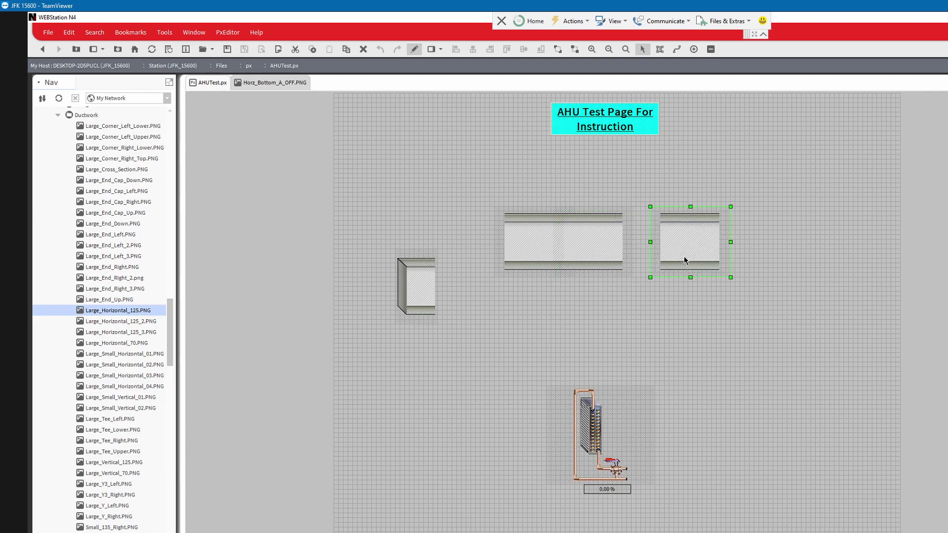
key("Left")
key("Left")
key("Left")
key("Left")
key("Left")
key("Left")
key("Left")
key("Left")
key("Left")
key("Left")
key("Left")
key("Left")
key("Left")
key("Left")
key("Left")
key("Left")
key("Left")
key("Left")
key("Left")
key("Left")
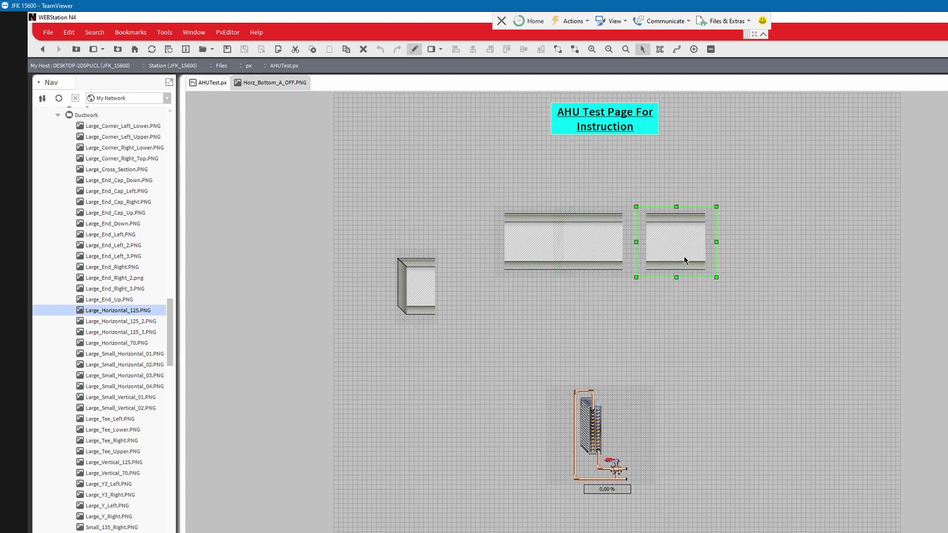
key("Left")
key("Left")
key("Left")
key("Left")
key("Left")
key("Left")
key("Left")
key("Left")
key("Left")
key("Left")
key("Left")
key("Left")
key("Left")
key("Left")
key("Left")
key("Left")
key("Left")
key("Left")
key("Left")
key("Left")
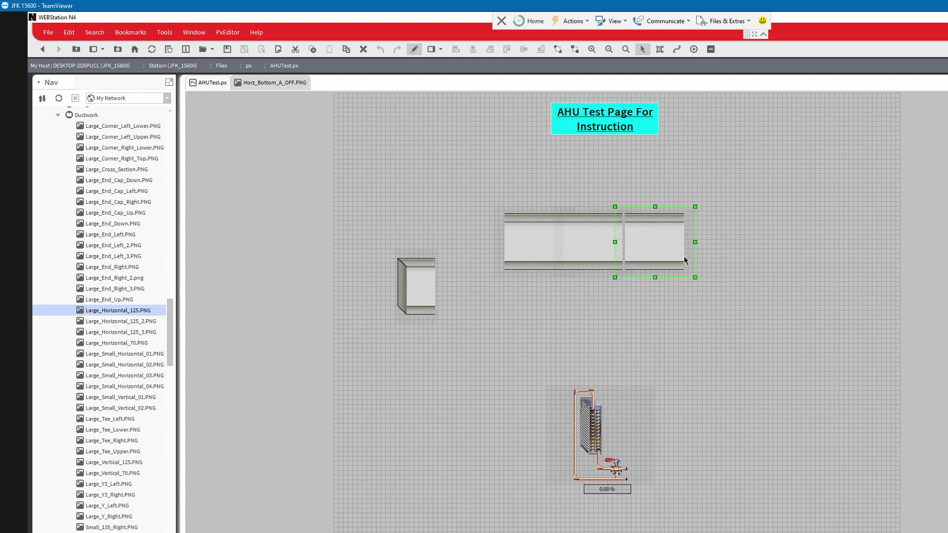
- Add a fourth copy of the horizontal duct section and fit it against the third section's right end
key("Right")
key("Right")
key("Right")
key("Right")
key("Right")
key("Right")
key("Right")
key("Right")
key("Right")
key("Right")
key("Right")
key("Right")
key("Right")
key("Right")
key("Up")
key("Up")
key("Up")
key("Up")
key("Up")
key("ctrl+z")
key("ctrl+z")
key("ctrl+z")
key("ctrl+z")
key("ctrl+z")
key("ctrl+z")
key("ctrl+z")
key("ctrl+z")
key("ctrl+z")
key("ctrl+z")
key("ctrl+z")
key("ctrl+z")
key("ctrl+z")
key("ctrl+z")
key("ctrl+z")
key("ctrl+z")
key("ctrl+z")
key("ctrl+z")
key("ctrl+z")
key("ctrl+z")
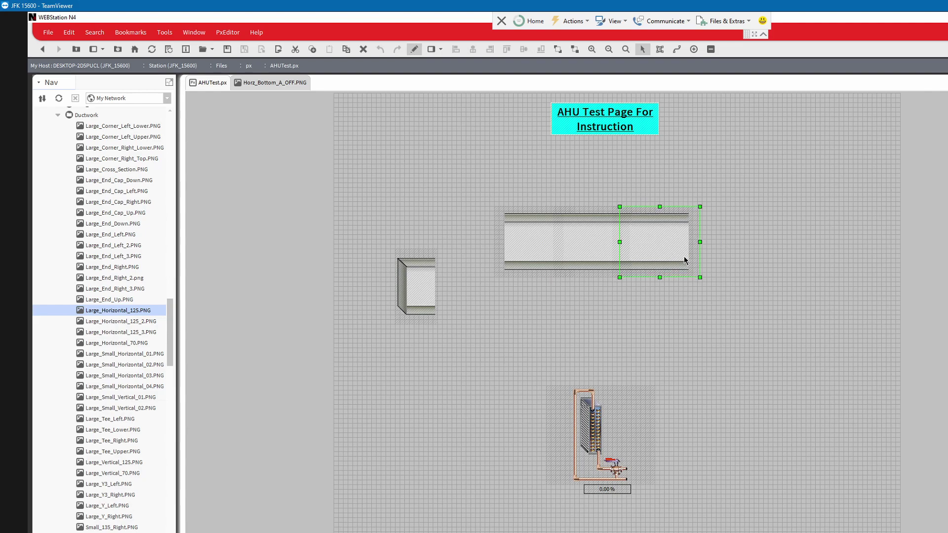
key("ctrl+z")
key("ctrl+z")
key("ctrl+z")
key("ctrl+z")
key("ctrl+z")
key("ctrl+z")
key("ctrl+z")
key("ctrl+z")
key("ctrl+z")
key("ctrl+z")
key("ctrl+z")
key("ctrl+z")
key("ctrl+z")
key("ctrl+z")
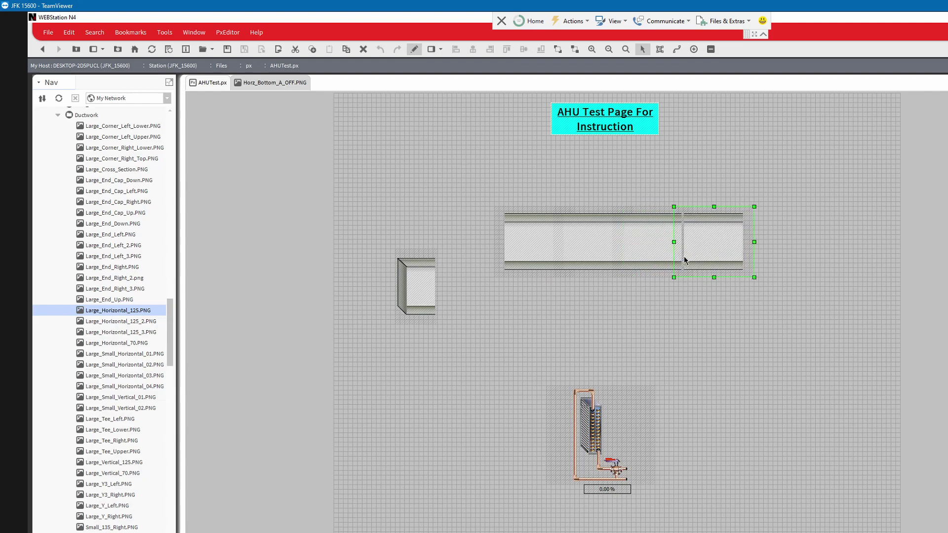
key("Left")
key("Left")
key("Left")
key("Left")
key("Left")
- Move all four joined duct sections down together, closer to the heating coil, and clear the selection
left_click_drag(784, 185, 460, 306)
left_click_drag(601, 243, 612, 299)
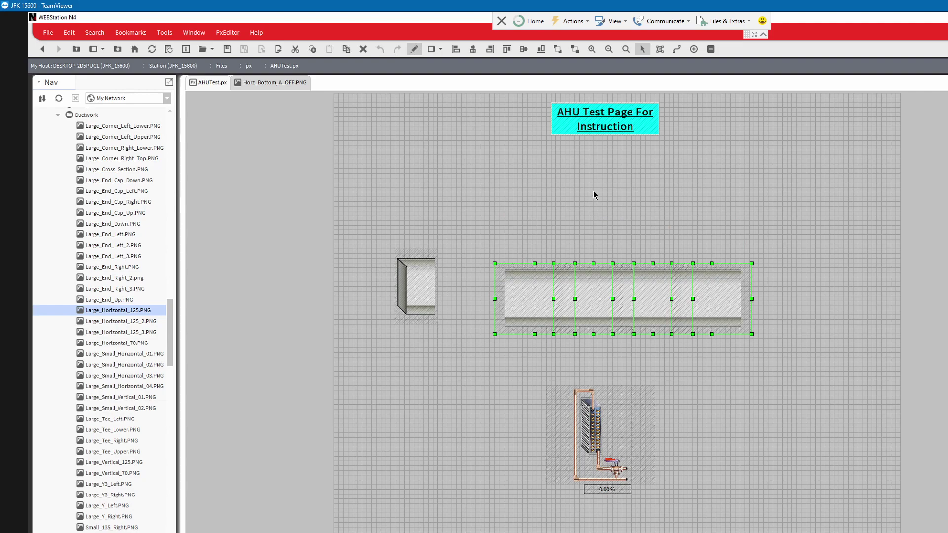
left_click(592, 207)
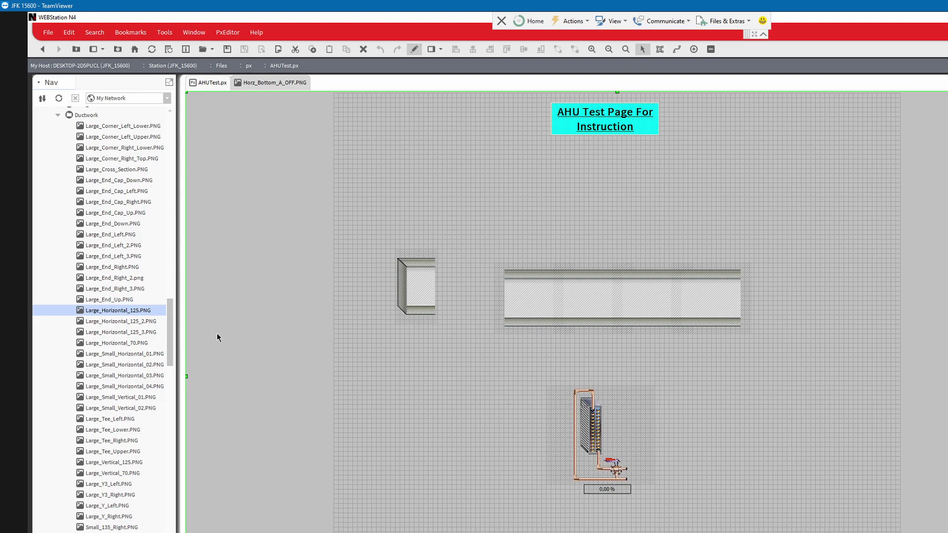
- Delete the left end cap and add Large_End_Left_2.PNG near the page's left edge in its place
left_click(411, 288)
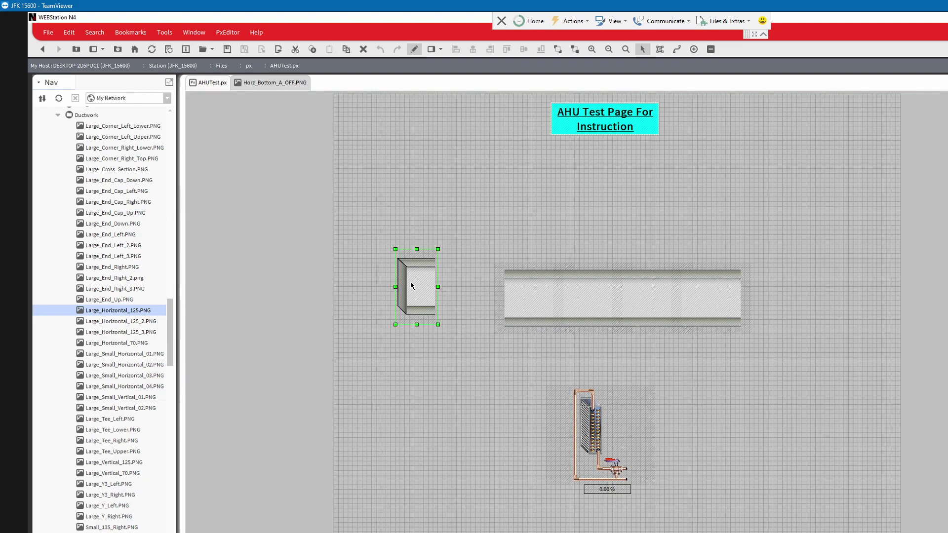
key("Delete")
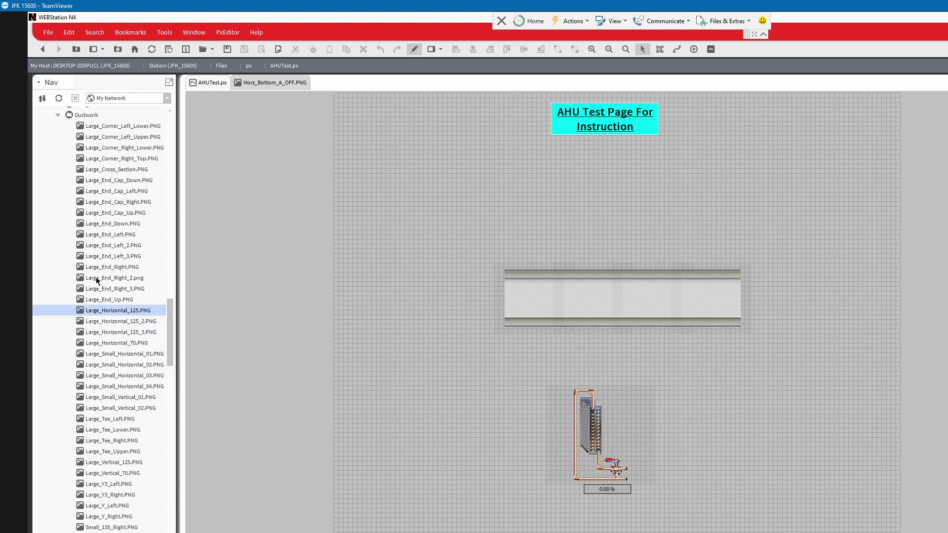
left_click_drag(105, 245, 395, 220)
left_click_drag(384, 270, 367, 256)
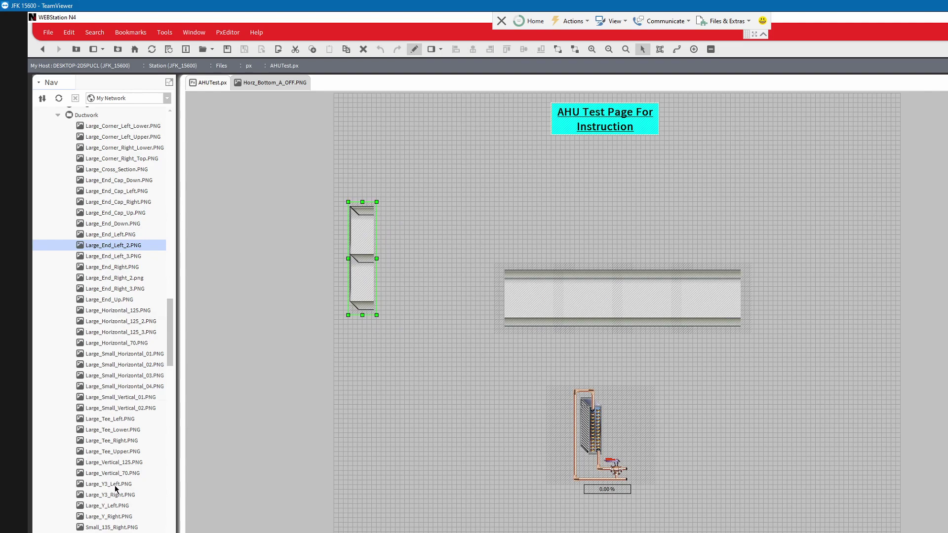
- Add Large_Y_Left.PNG below and left of the duct run, with Large_Y_Right.PNG beneath it
left_click_drag(112, 506, 403, 351)
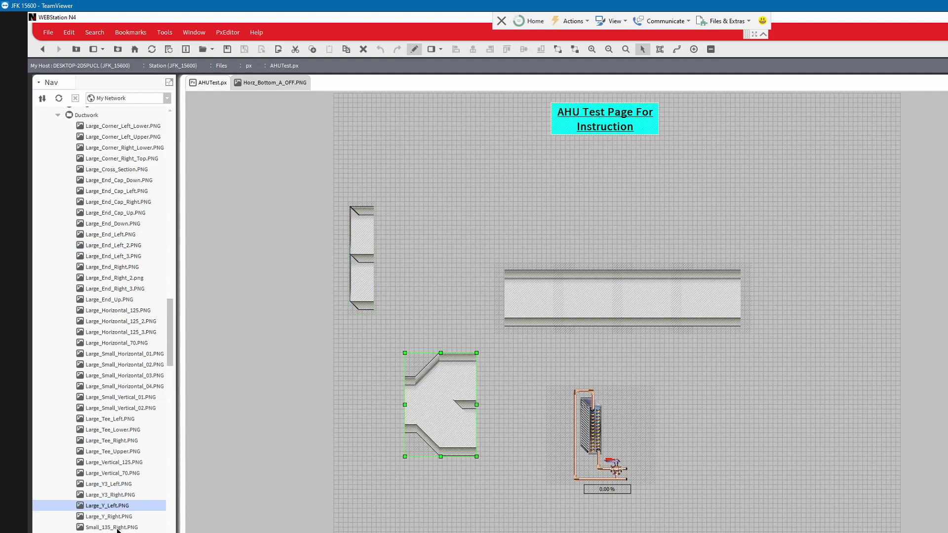
left_click_drag(110, 520, 410, 491)
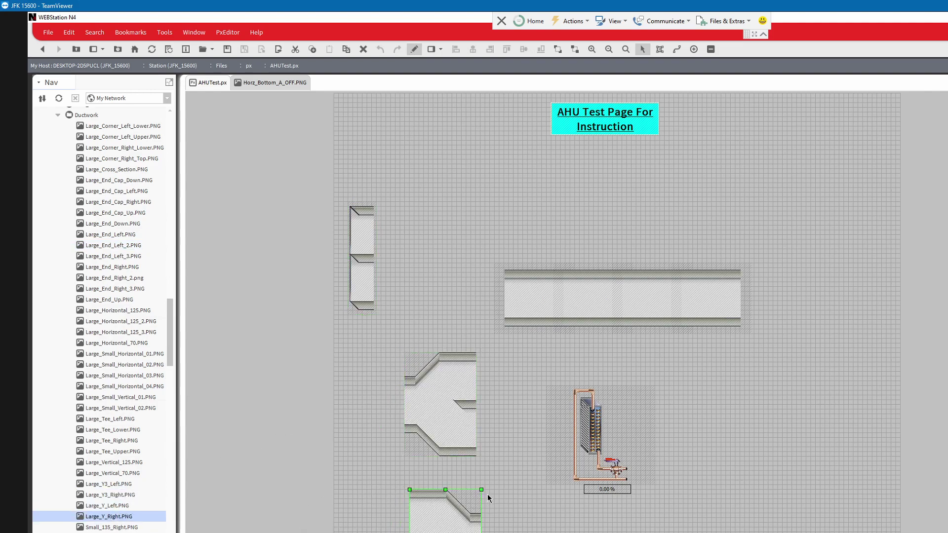
- Enlarge the Large_Y_Right fitting and align its narrow end with the left end of the horizontal duct run
mouse_move(480, 491)
left_mouse_down()
mouse_move(499, 464)
mouse_move(491, 475)
left_mouse_up()
left_click_drag(464, 519, 506, 294)
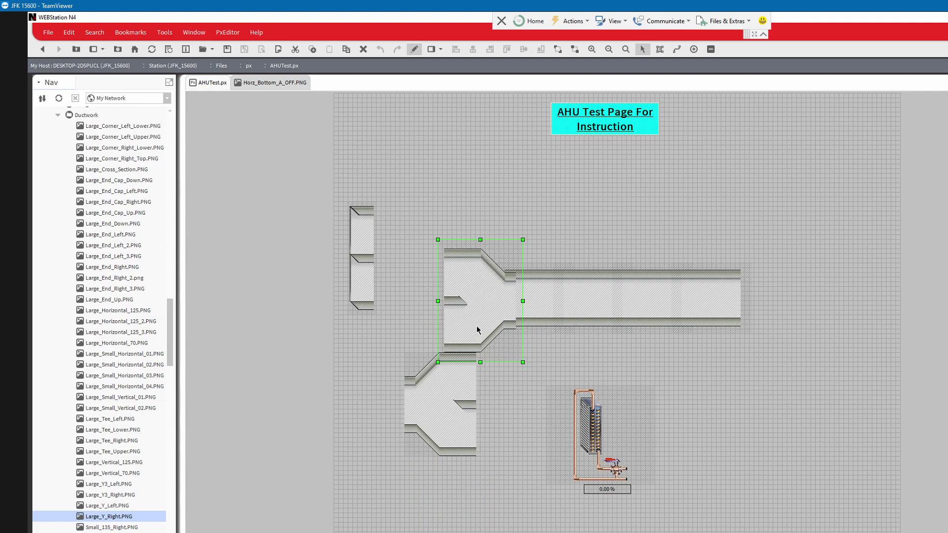
key("Up")
key("Left")
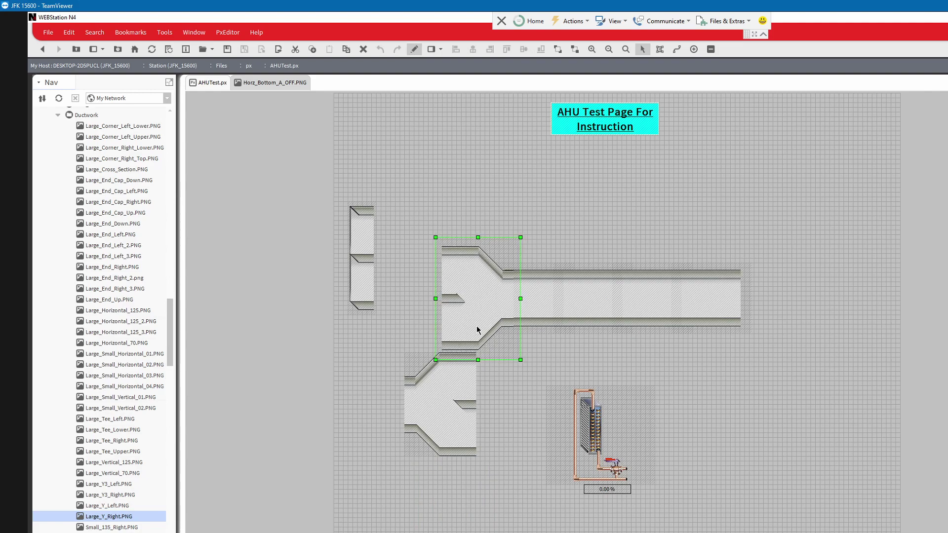
key("Up")
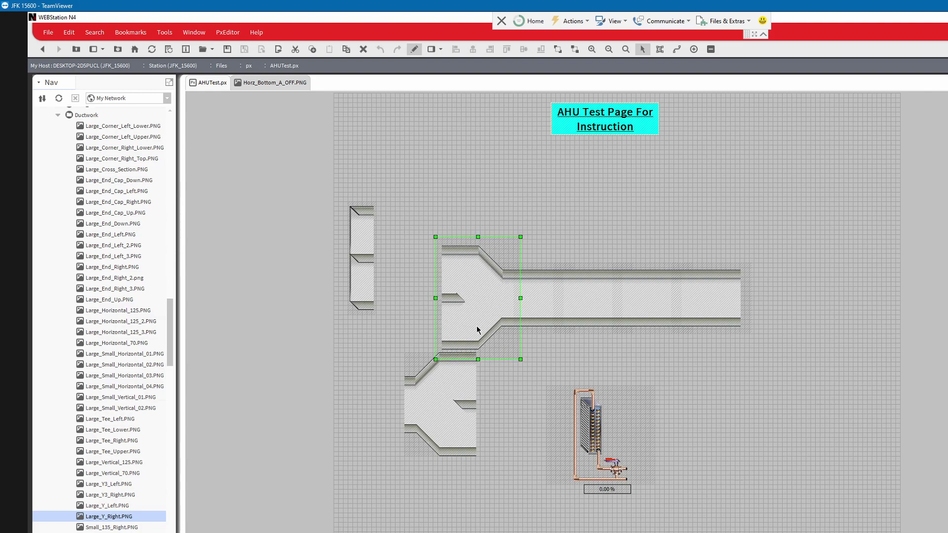
key("Left")
key("Left")
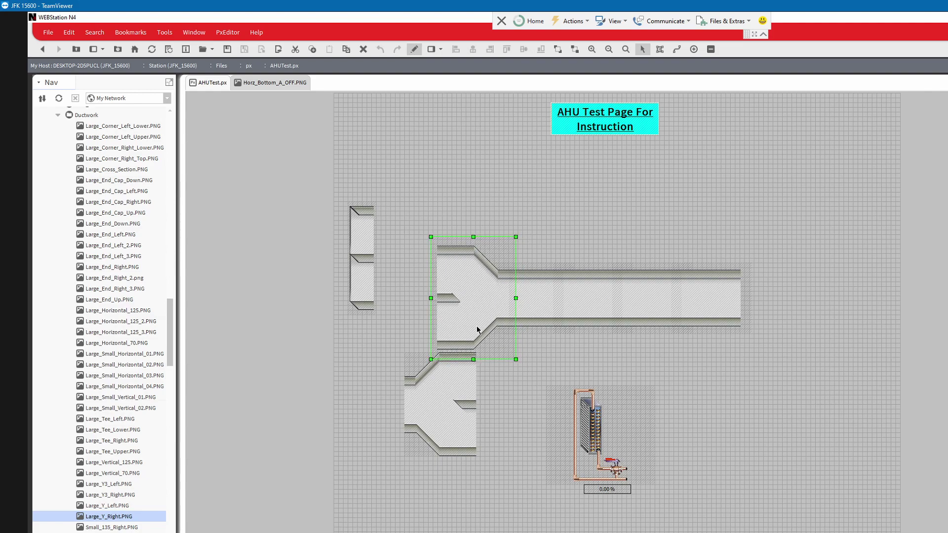
- Nudge the Large_Y_Right fitting slightly right and delete the spare Large_Y_Left fitting below it
key("Right")
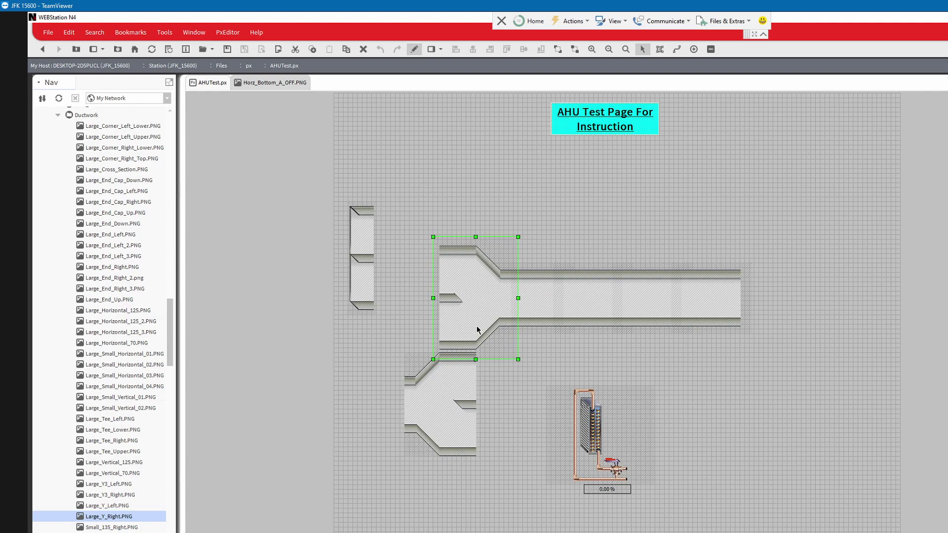
left_click(438, 413)
key("Delete")
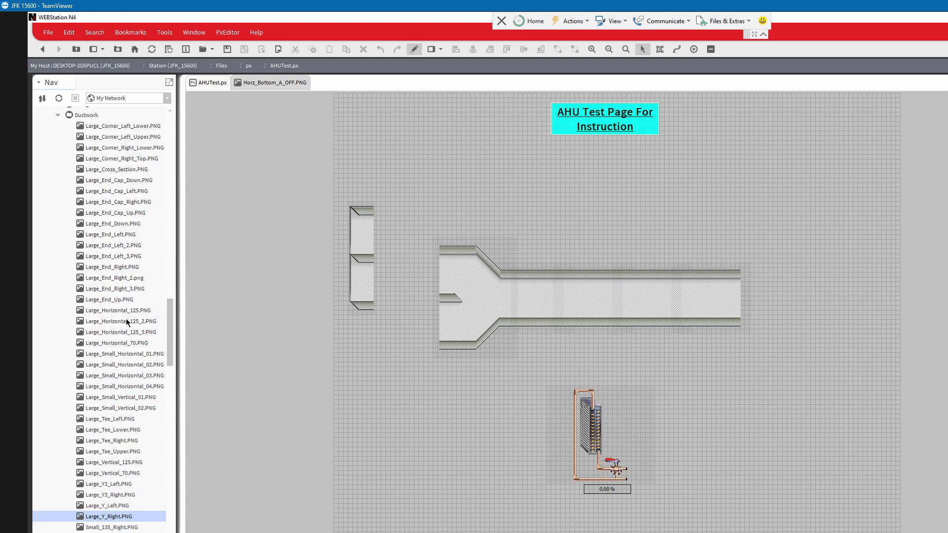
- Add Large_Horizontal_125_2.PNG below the detached left end piece, near the page's left edge
scroll(102, 272, "down", 1)
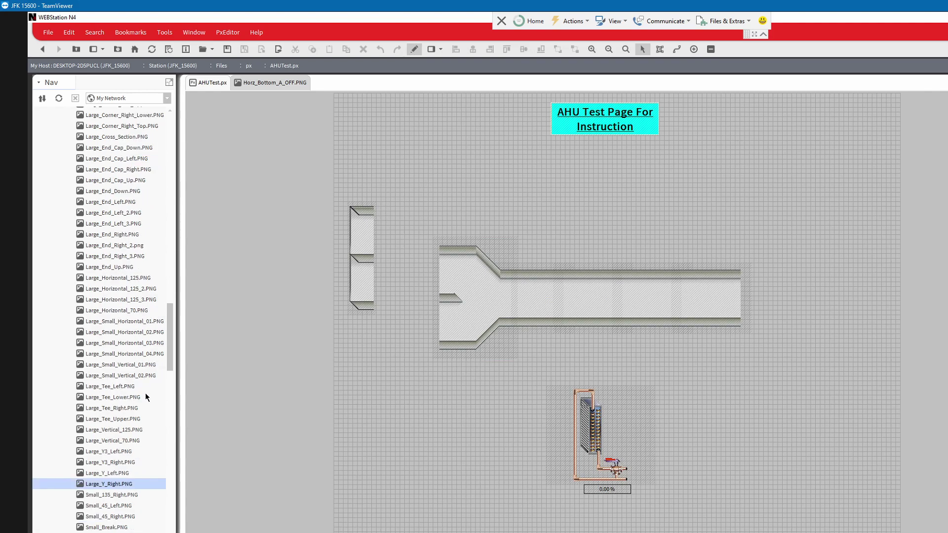
scroll(145, 395, "down", 4)
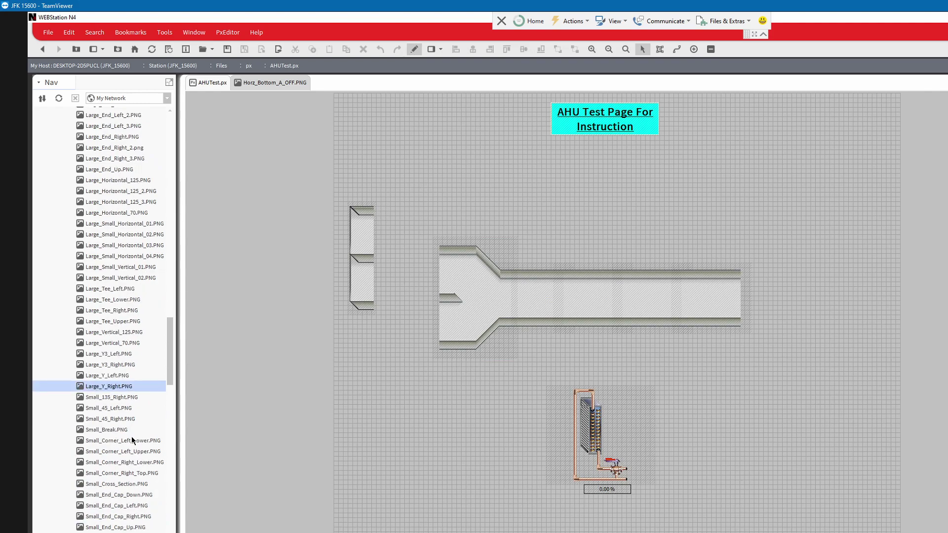
scroll(130, 436, "down", 5)
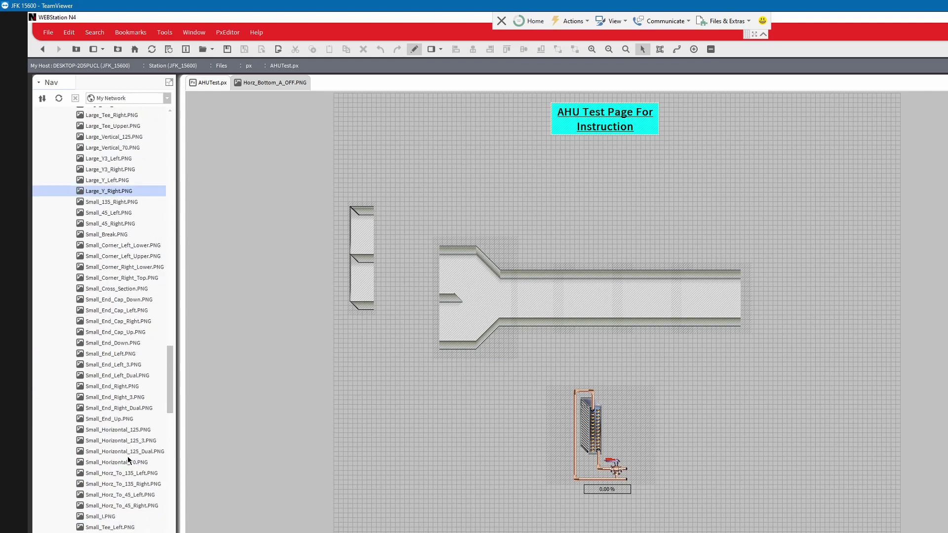
scroll(128, 462, "down", 3)
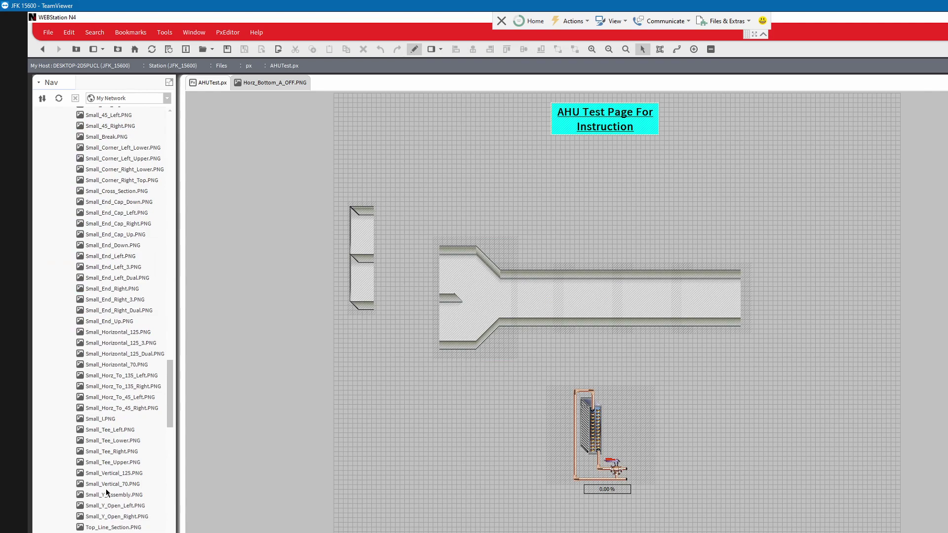
scroll(88, 434, "up", 9)
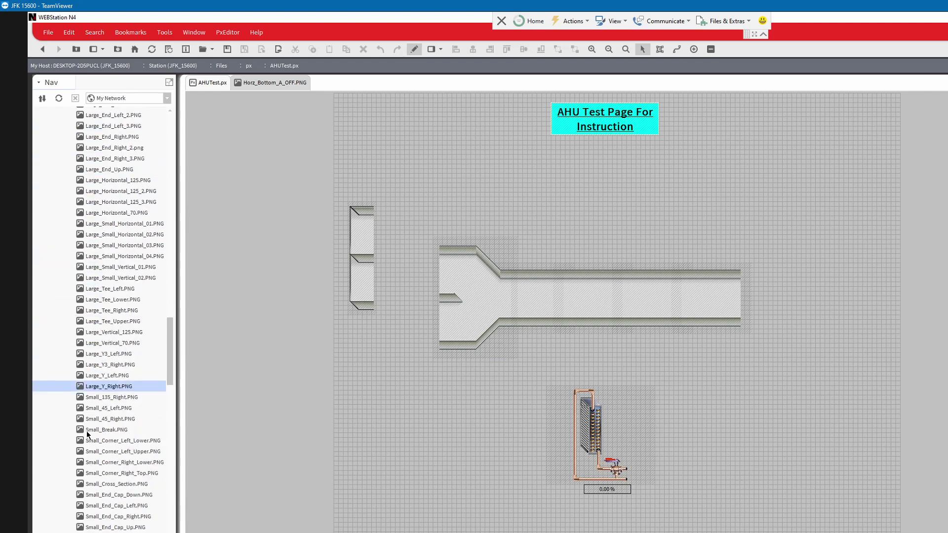
scroll(87, 434, "up", 2)
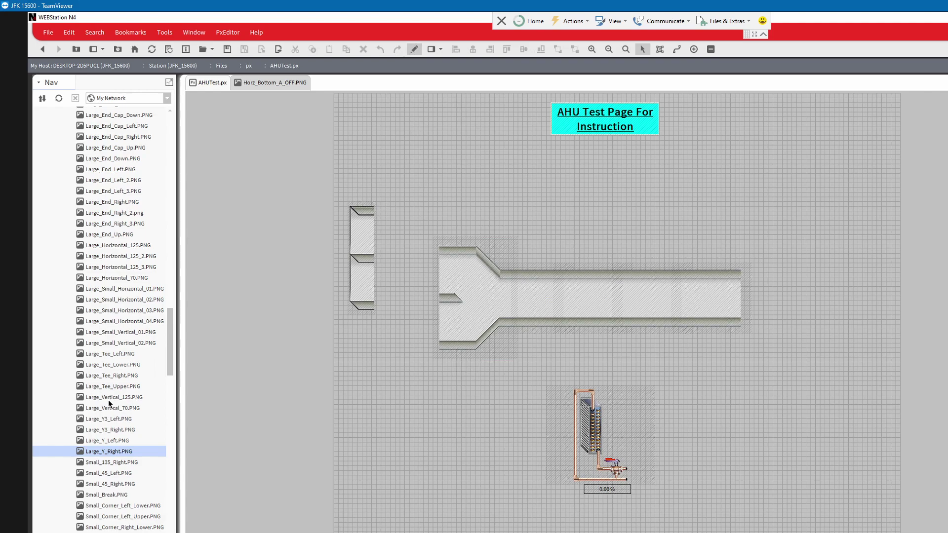
scroll(110, 398, "up", 1)
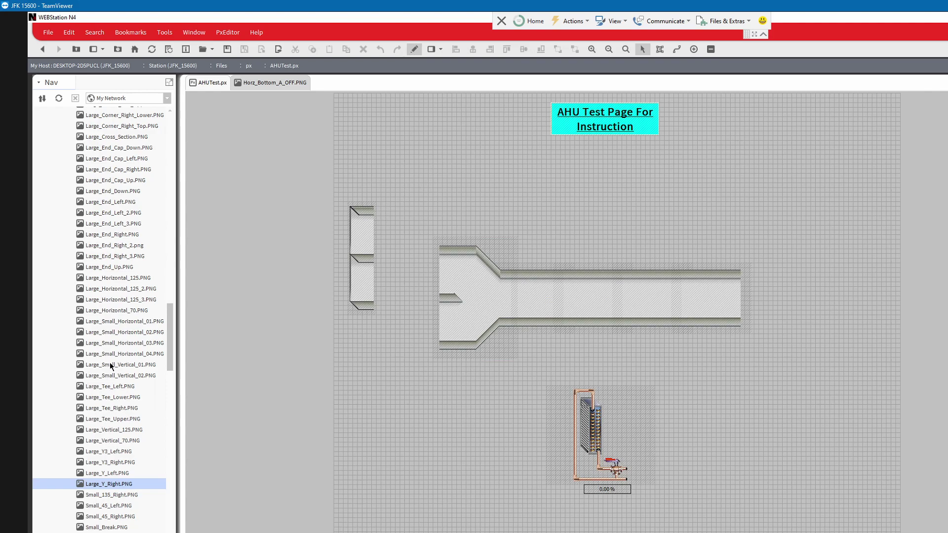
left_click_drag(107, 290, 340, 332)
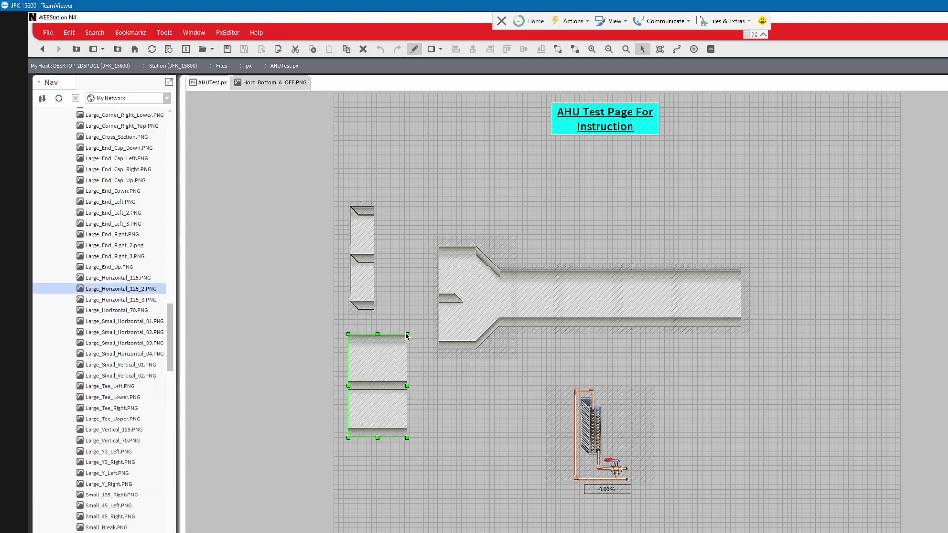
- Enlarge the double horizontal section and align it with the wide left end of the Y fitting
left_click_drag(404, 337, 424, 310)
left_click_drag(375, 356, 405, 282)
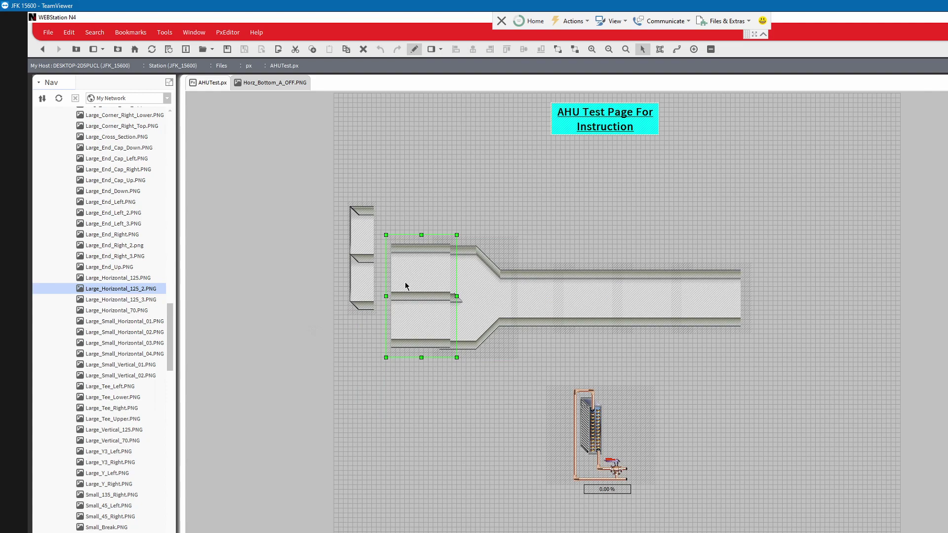
key("Down")
key("Up")
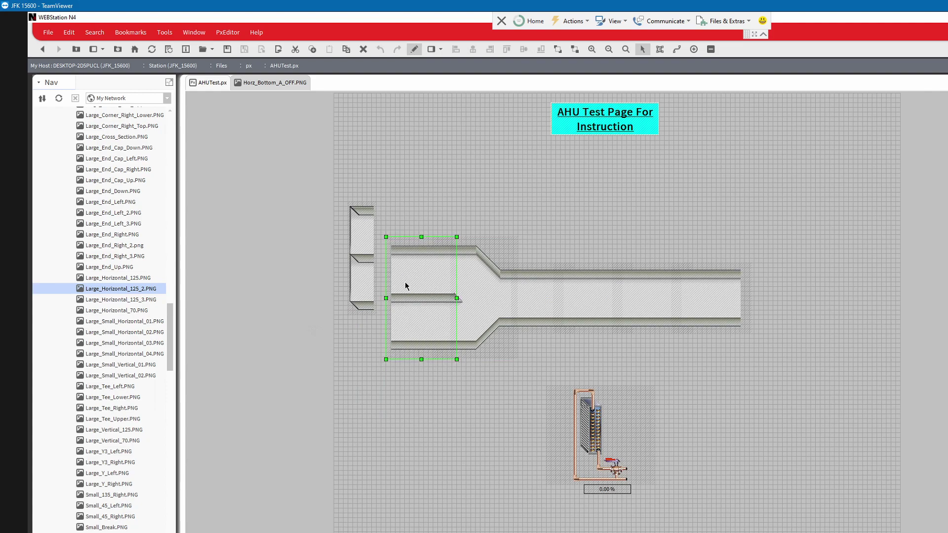
- Move the double left end piece onto the open left end of the double duct section and align their walls
left_click_drag(365, 268, 373, 309)
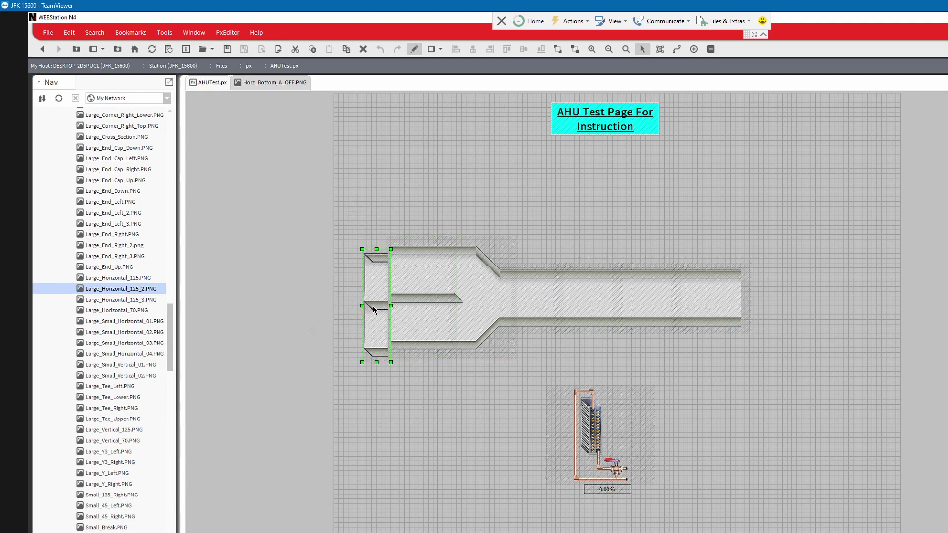
key("Up")
key("Up")
key("Up")
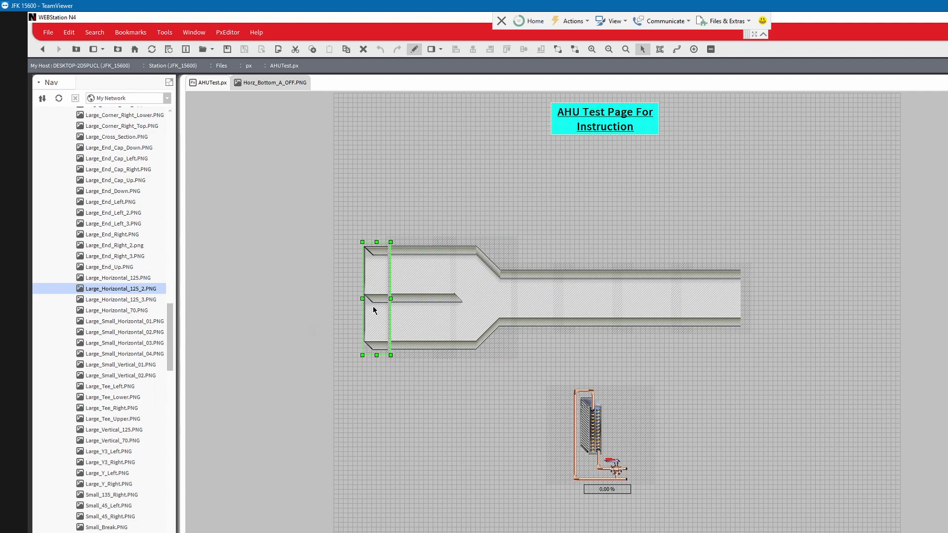
key("Right")
key("Right")
key("Right")
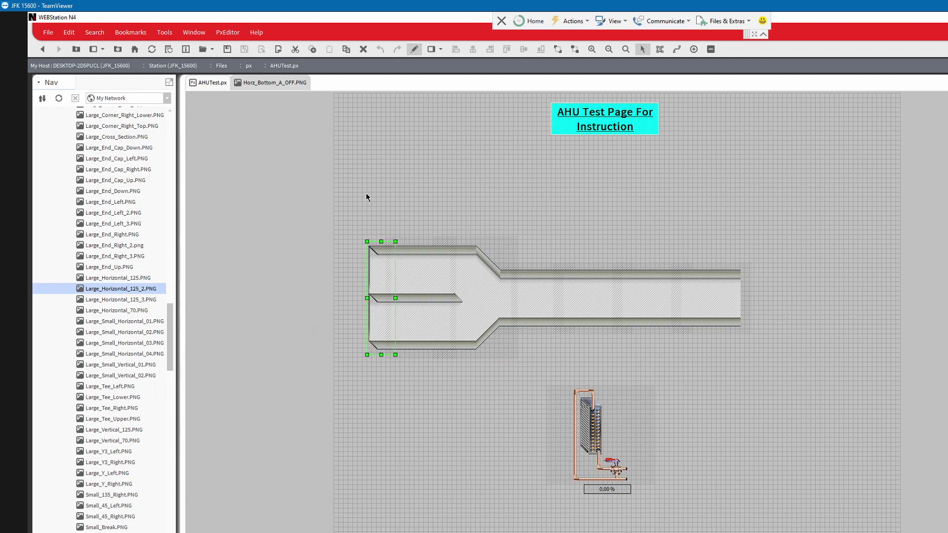
- Move all the joined duct pieces together to the right, above the heating coil, and clear the selection
left_click_drag(351, 225, 781, 363)
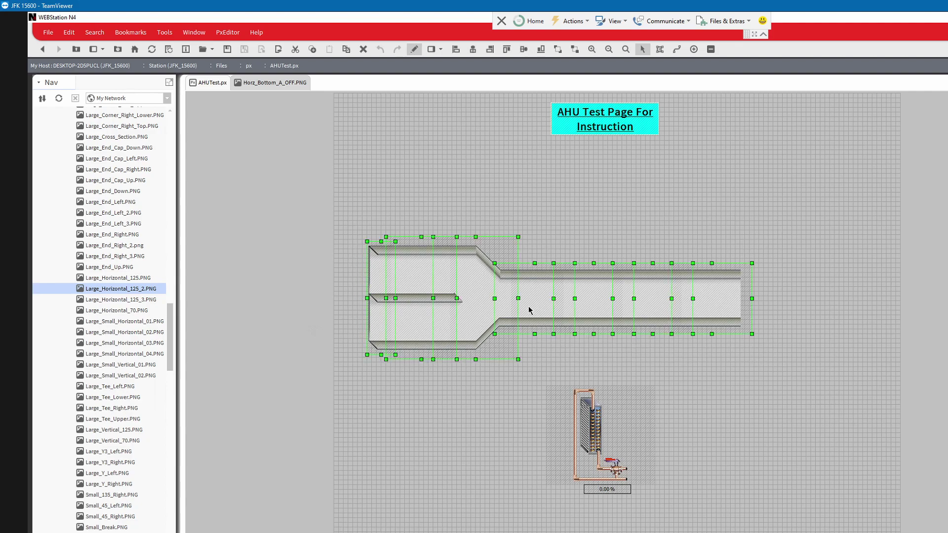
left_click_drag(535, 302, 600, 305)
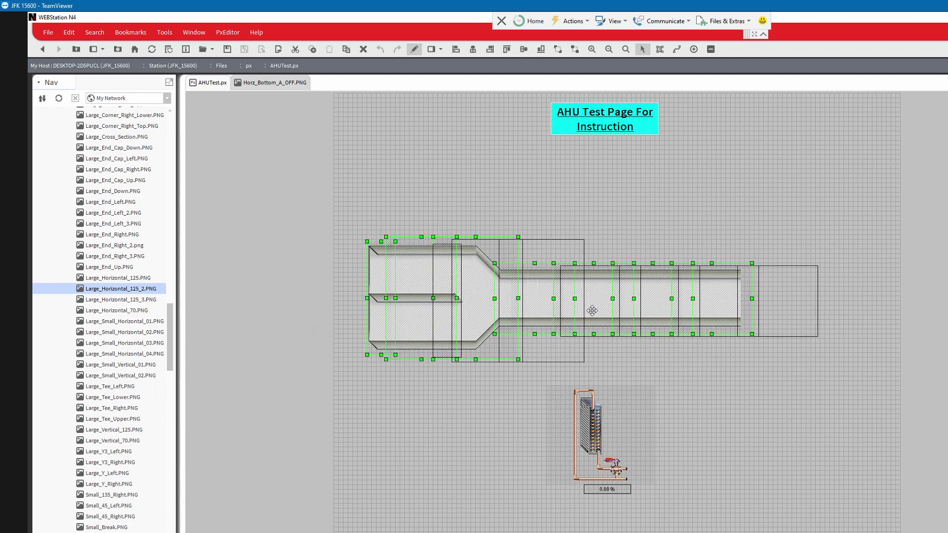
left_click(824, 294)
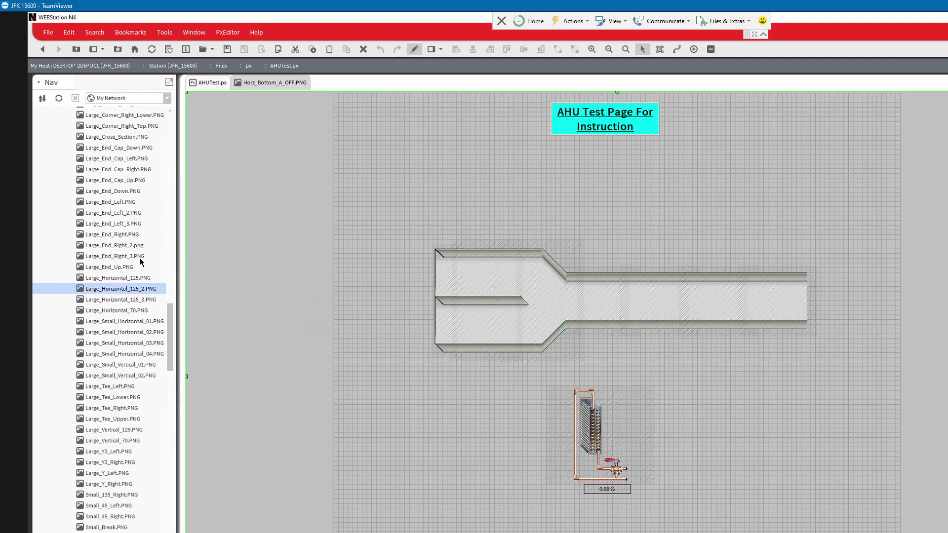
- Examine the Ductwork image list for a piece to close the open right end of the duct run
scroll(112, 245, "up", 2)
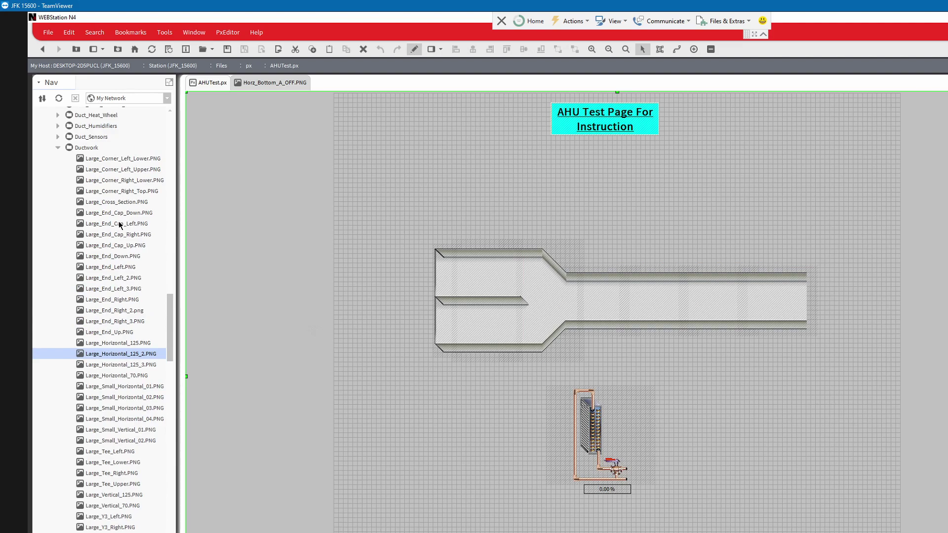
scroll(119, 257, "down", 2)
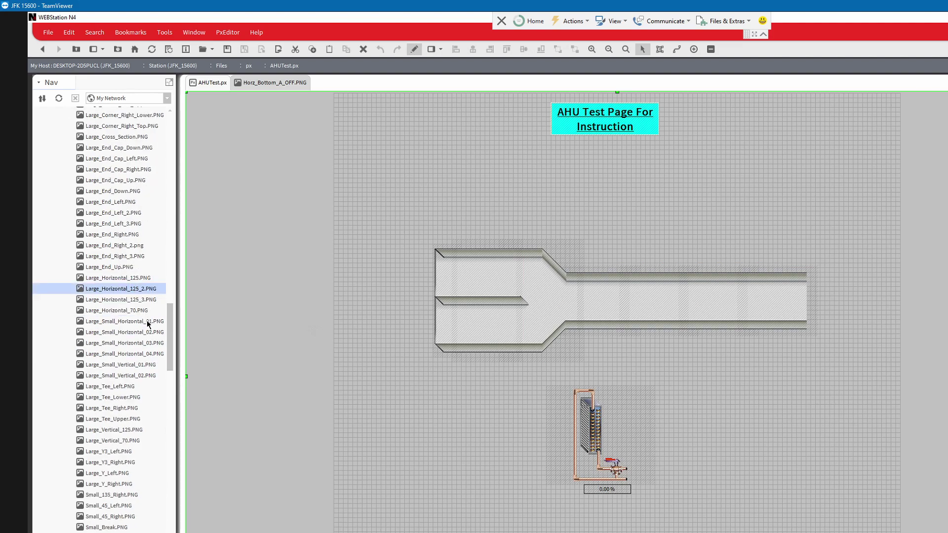
scroll(146, 366, "down", 1)
scroll(148, 397, "down", 1)
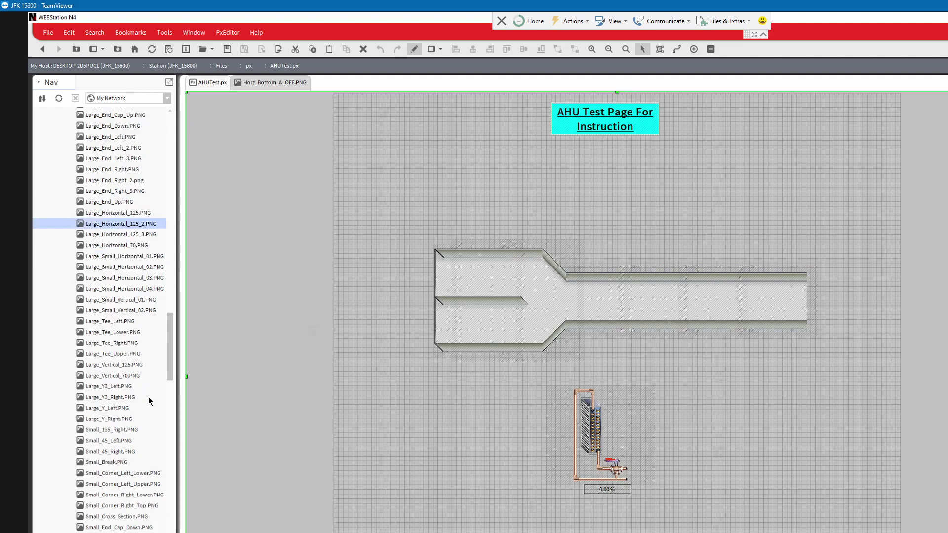
left_click(102, 463)
scroll(111, 331, "up", 3)
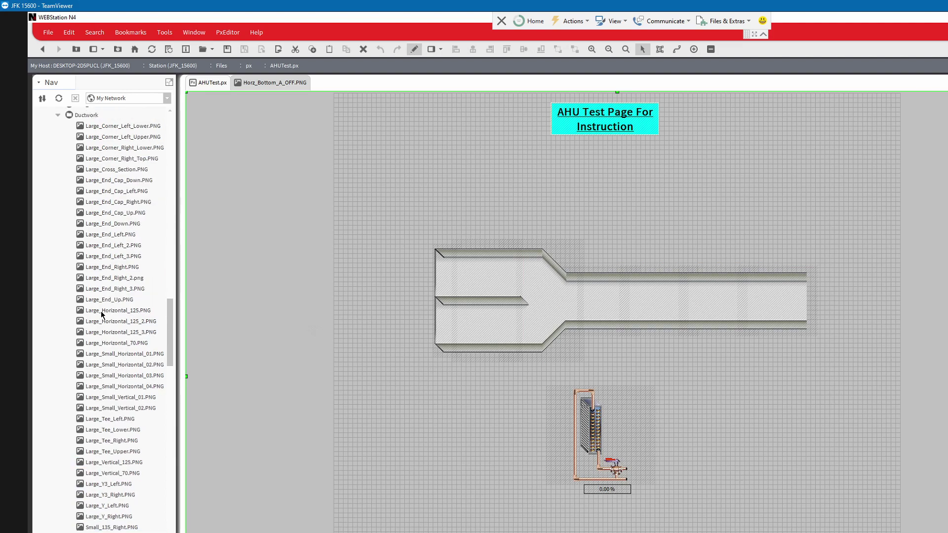
scroll(102, 314, "up", 2)
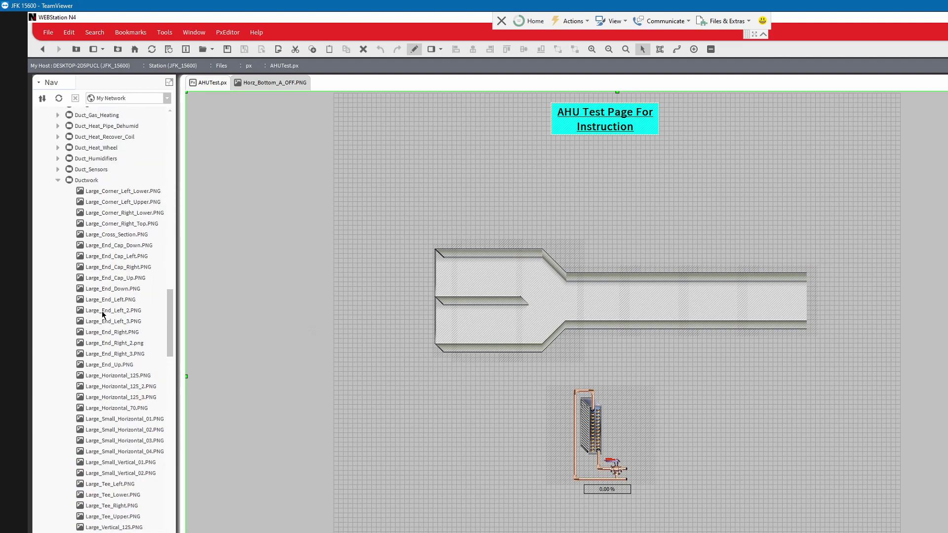
scroll(102, 314, "down", 3)
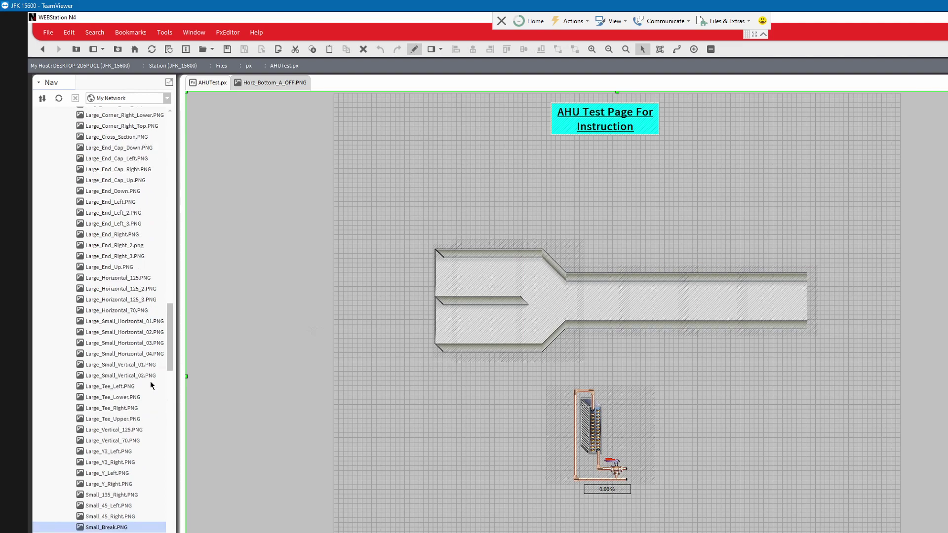
scroll(151, 384, "down", 2)
scroll(151, 385, "down", 3)
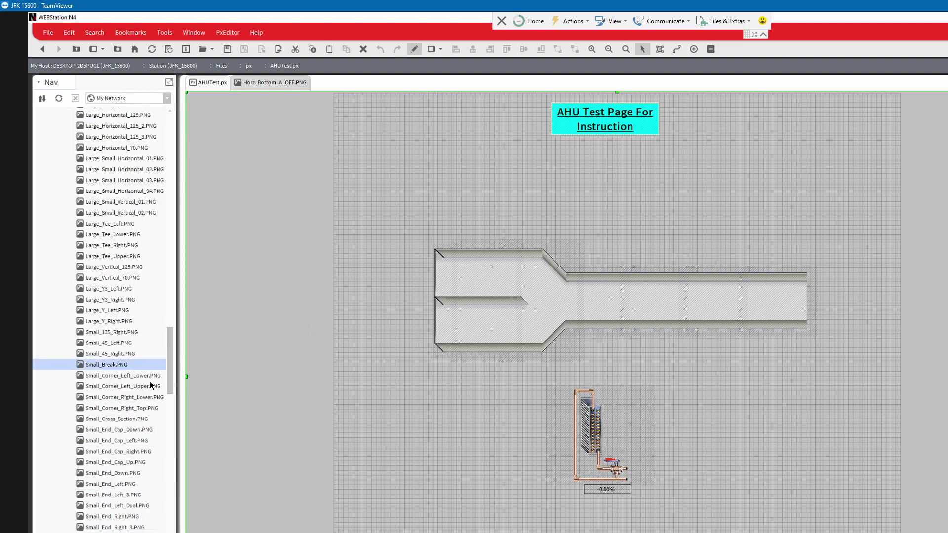
scroll(148, 380, "up", 3)
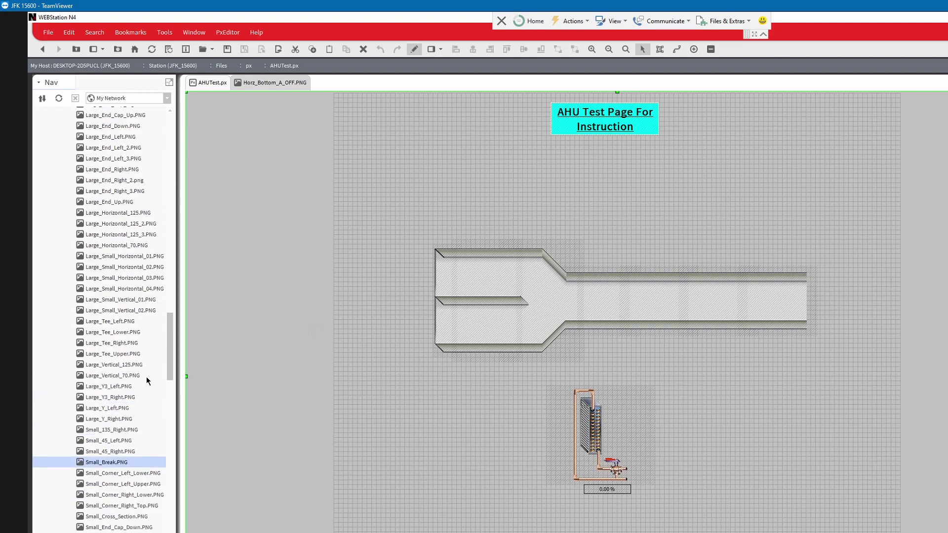
scroll(132, 365, "up", 2)
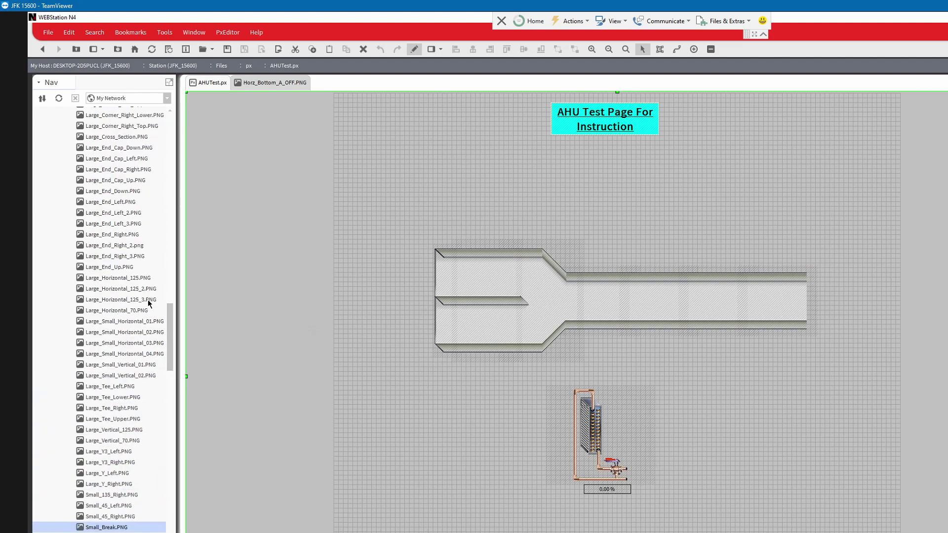
scroll(170, 284, "up", 1)
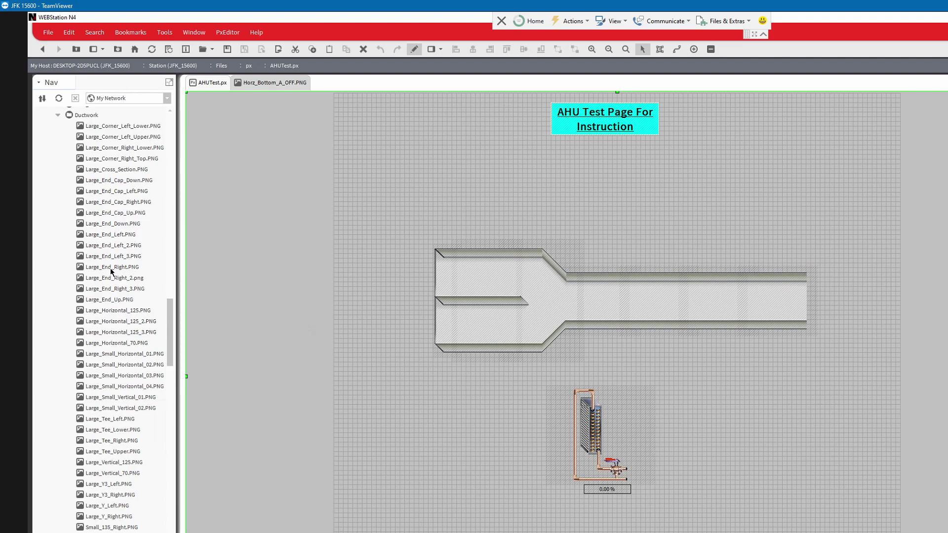
- Add Large_End_Right.PNG at the open right end of the duct run and nudge it into alignment
left_click_drag(111, 268, 818, 288)
key("Down")
key("Down")
key("Left")
key("Down")
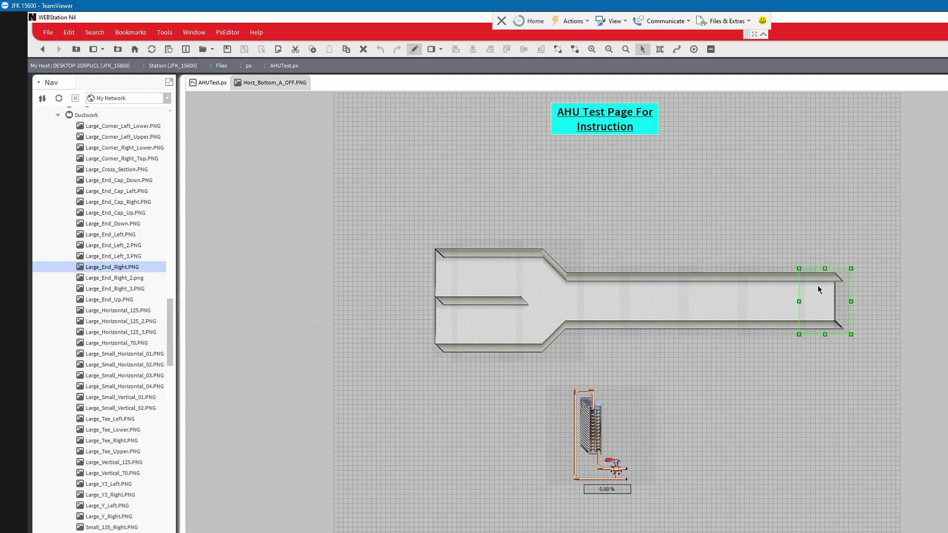
- Move the heating coil up just below the duct run and reorder all duct pieces behind it
left_click_drag(508, 273, 497, 286)
left_click_drag(600, 415, 656, 364)
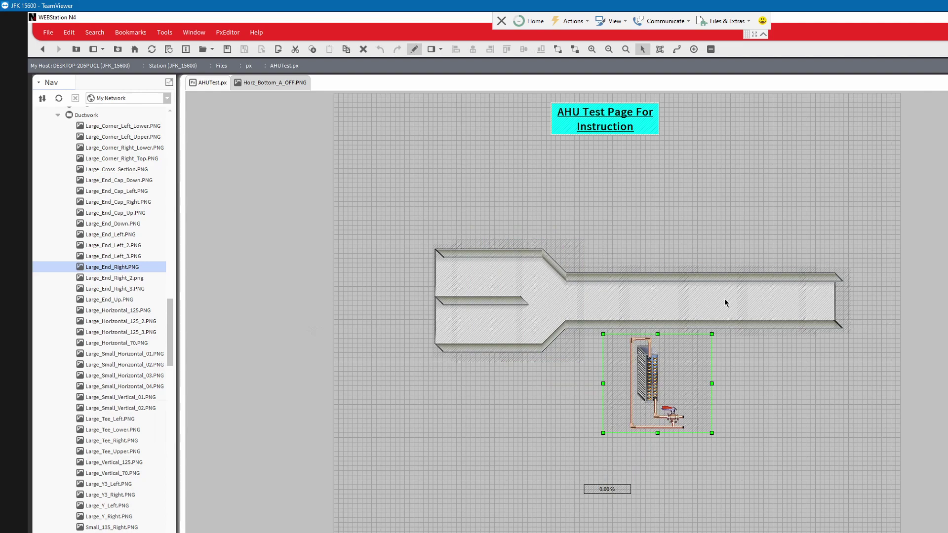
left_click_drag(373, 199, 895, 371)
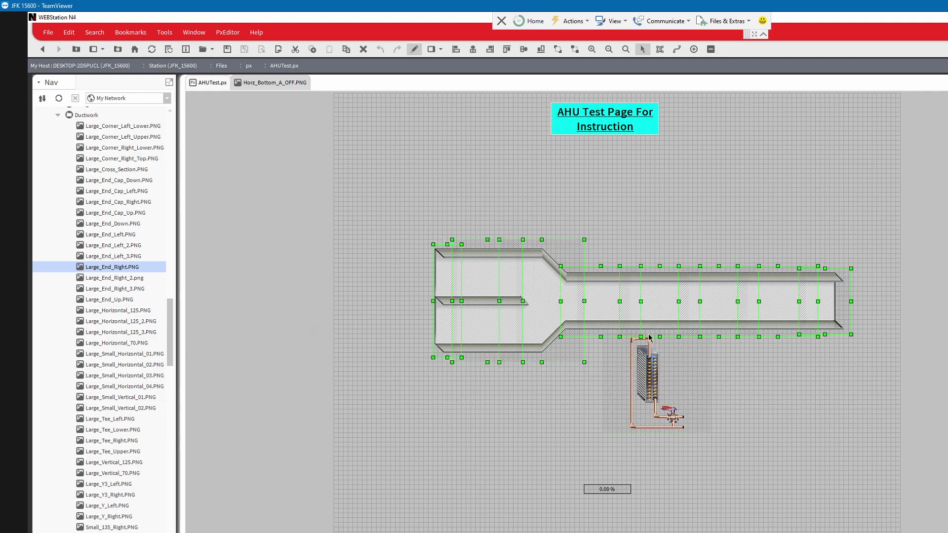
right_click(600, 267)
mouse_move(619, 382)
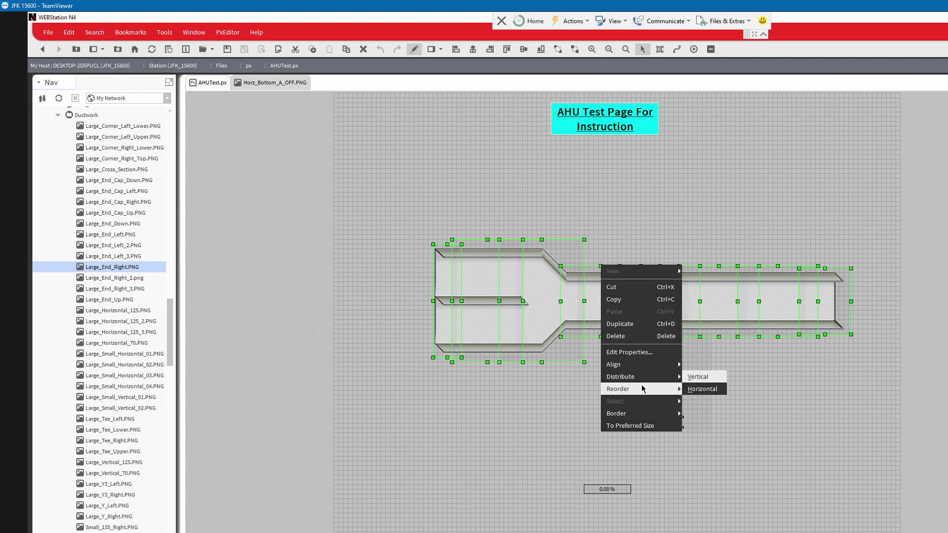
left_click(701, 420)
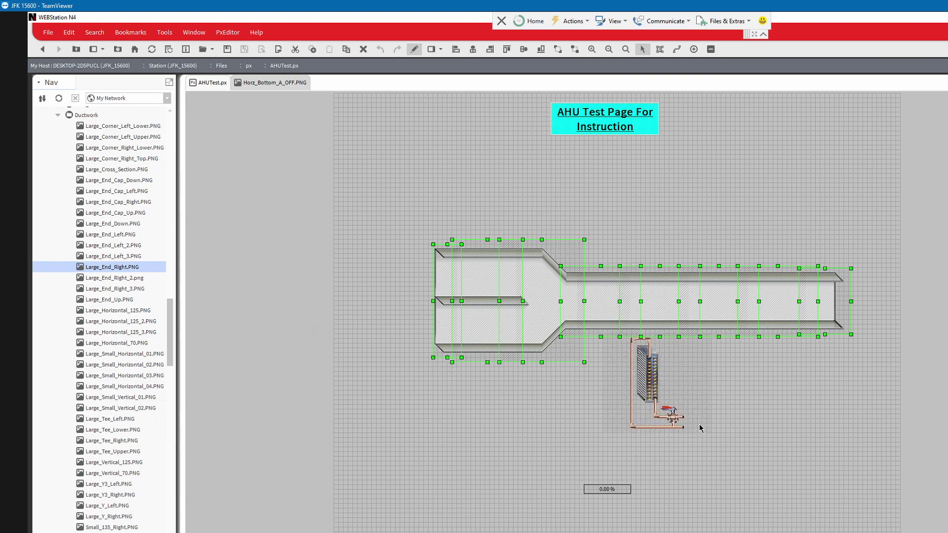
left_click(546, 373)
- Move the heating coil onto the duct run and place the 0.00 % label directly beneath the coil
left_click_drag(652, 379, 657, 307)
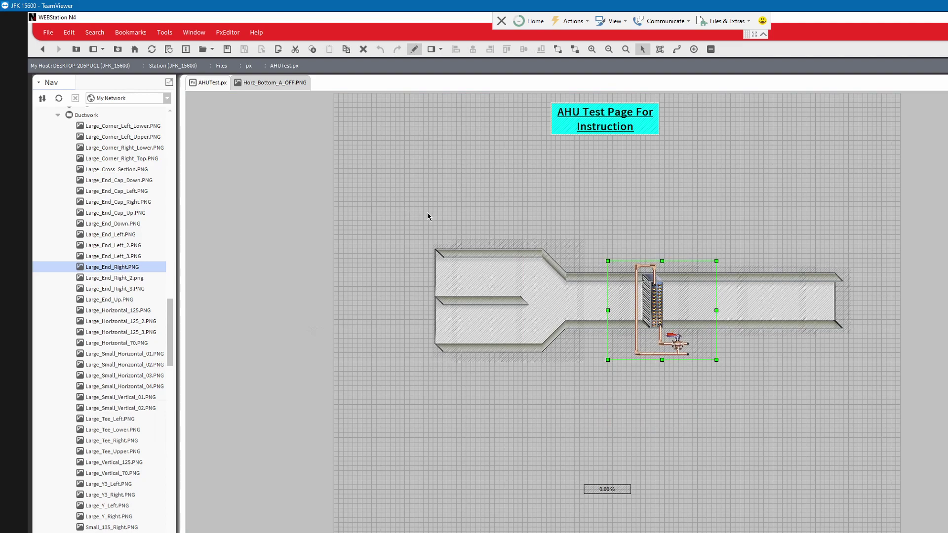
left_click_drag(599, 491, 657, 366)
left_click(676, 405)
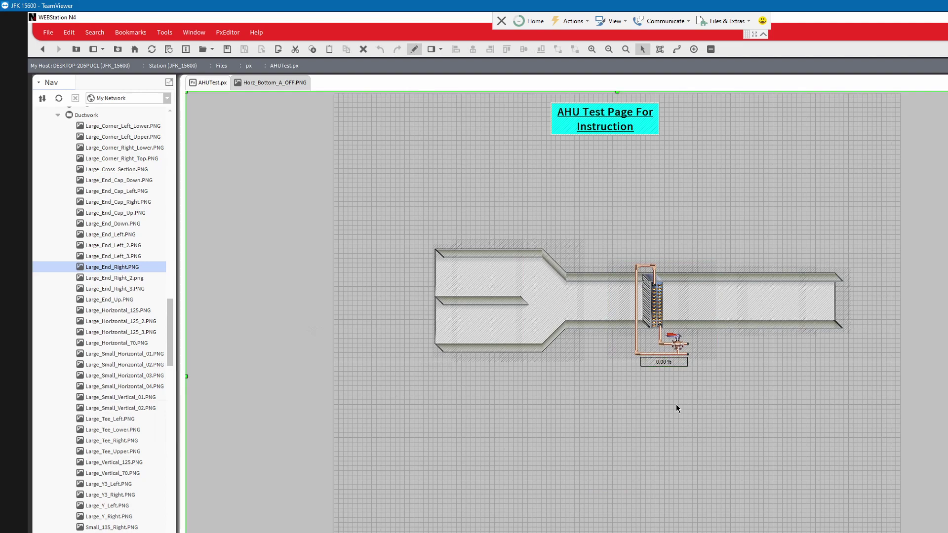
- Remove the border from the percentage label beneath the coil and set its mouse-over effect to Highlight
double_click(658, 364)
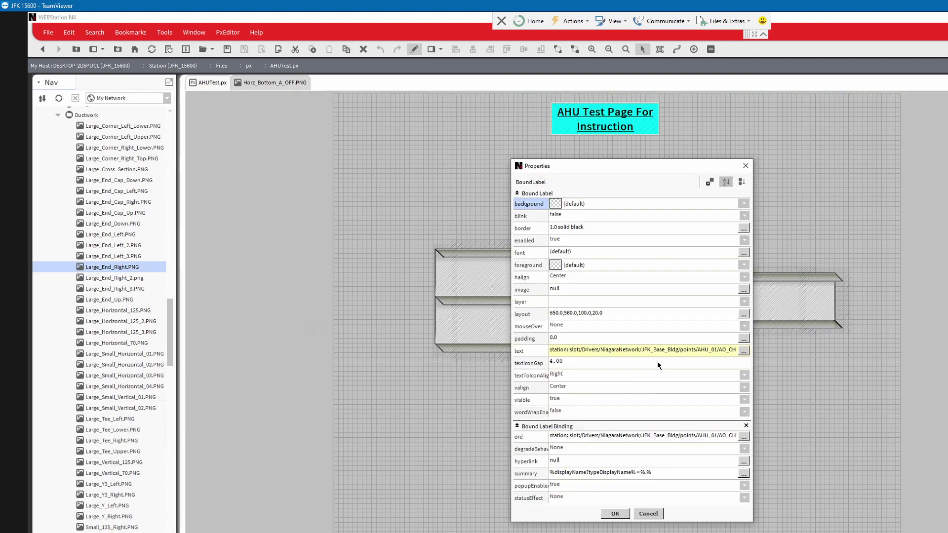
double_click(539, 226)
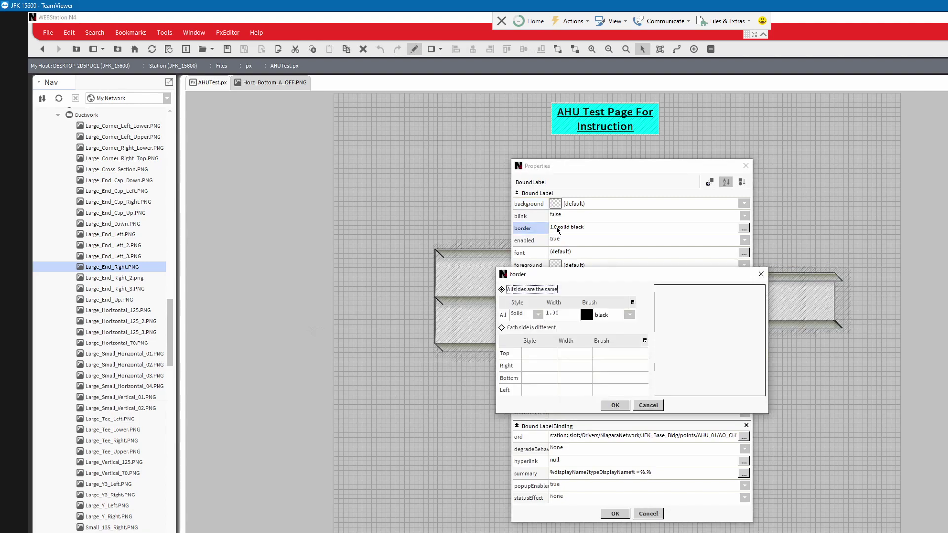
left_click(538, 314)
left_click(525, 325)
left_click(612, 406)
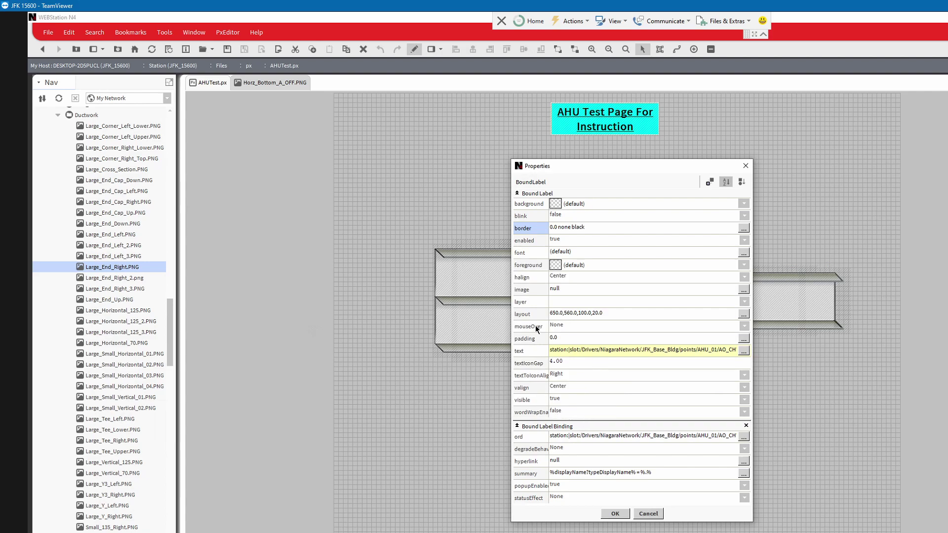
left_click(580, 324)
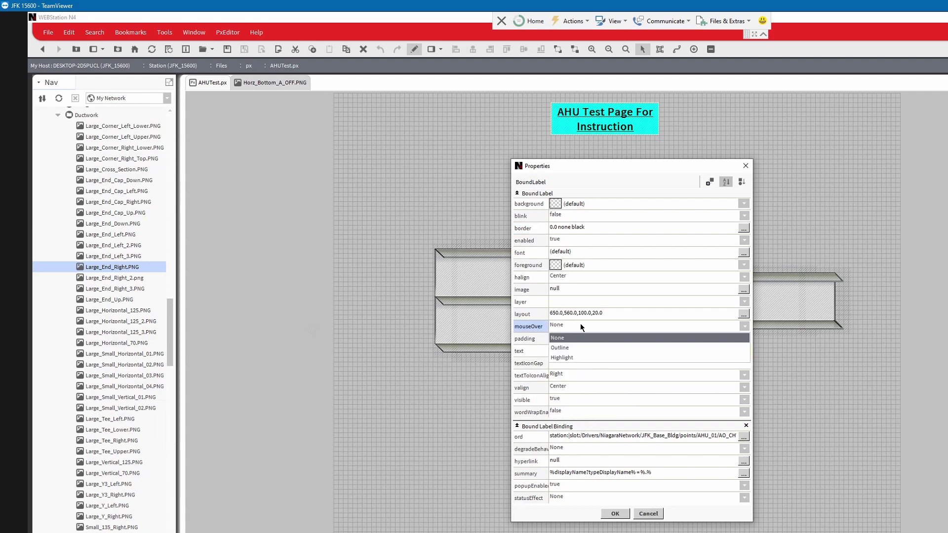
left_click(578, 357)
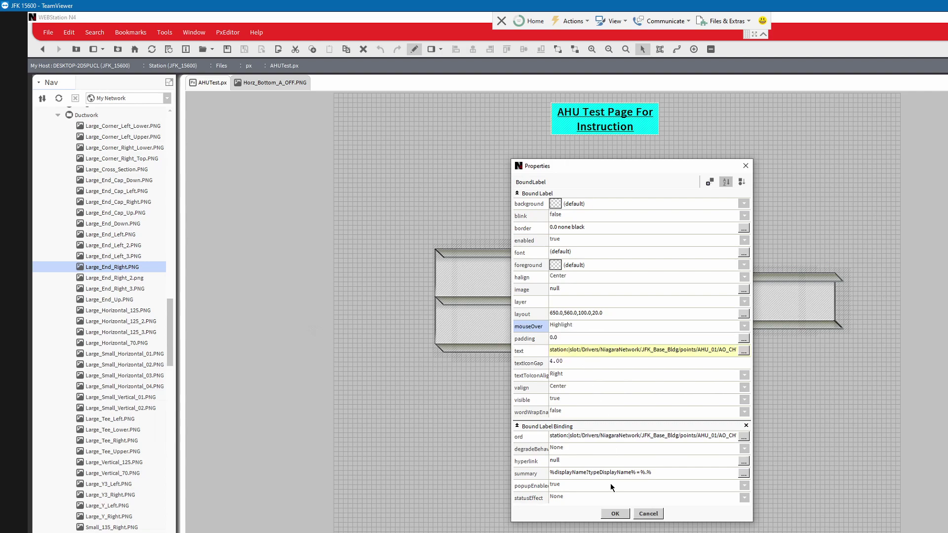
left_click(616, 513)
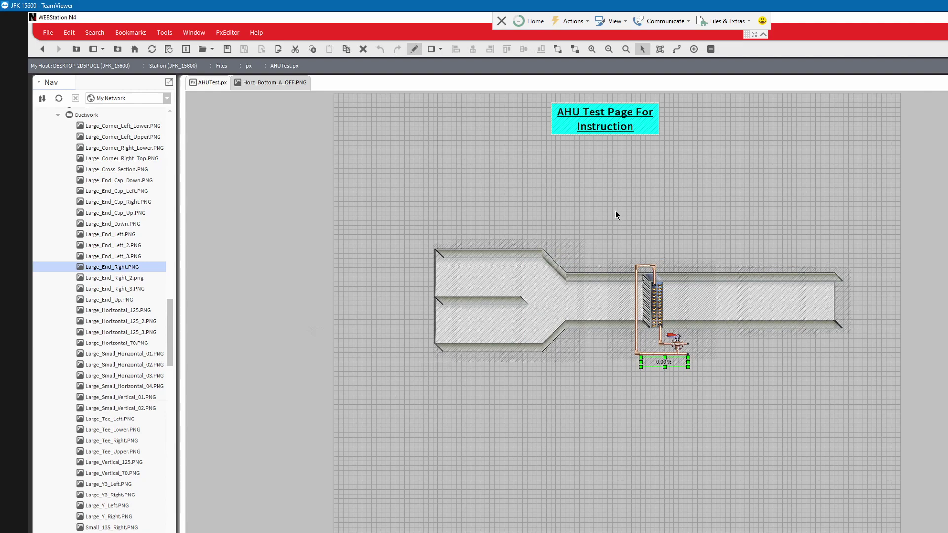
- Switch the page to viewing mode and apply an Emergency Override of 100 % to the coil's value label
left_click(414, 49)
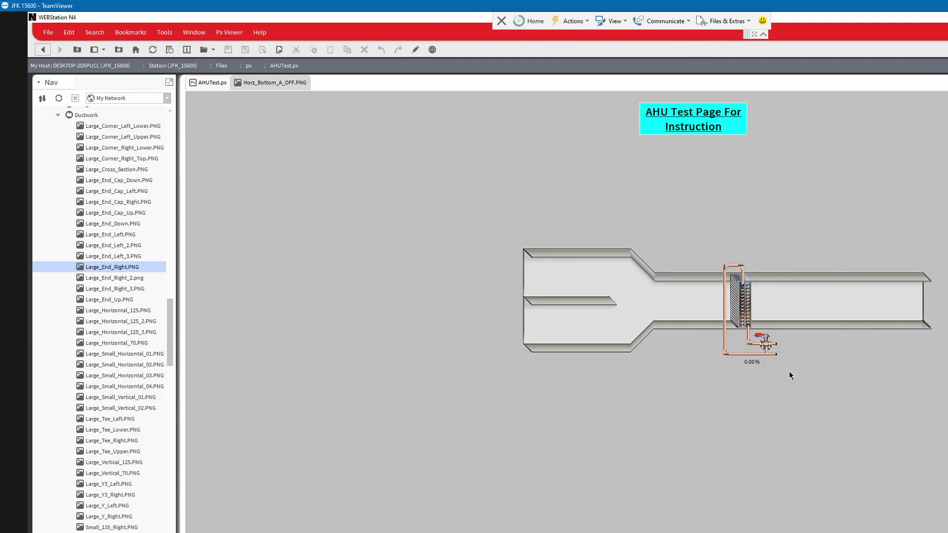
right_click(754, 367)
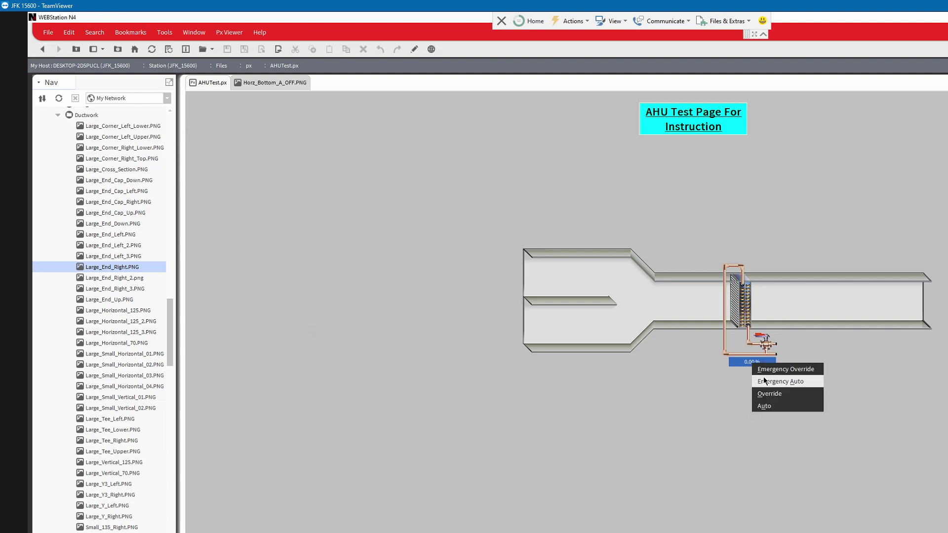
left_click(768, 372)
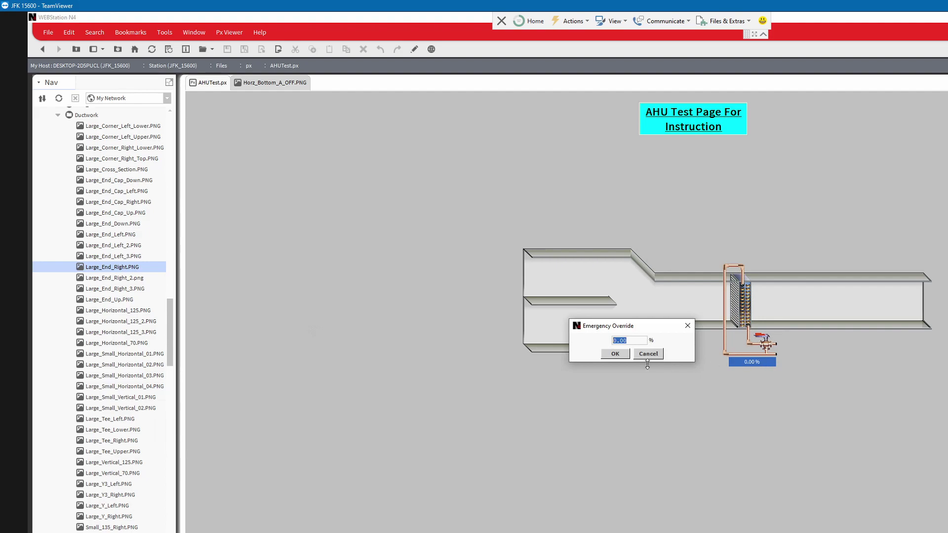
type("100")
key("Return")
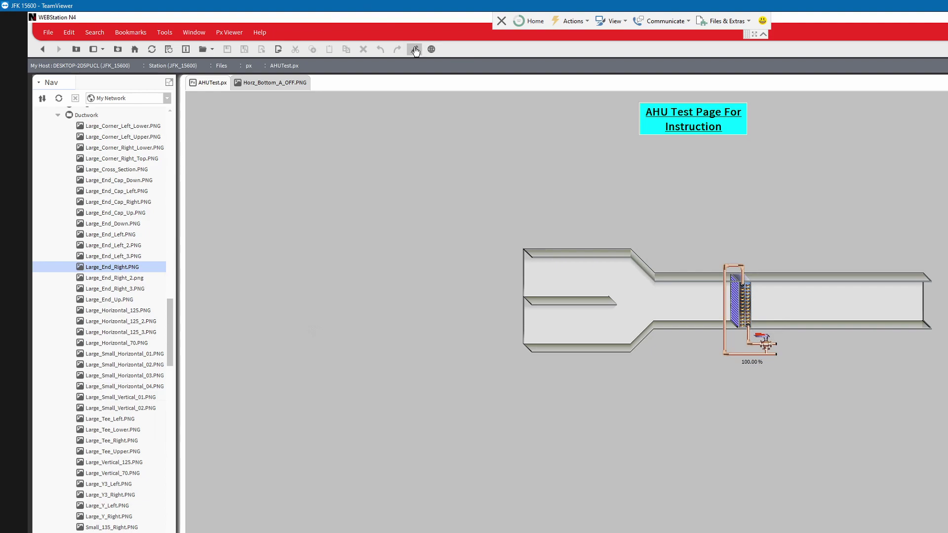
- Return the page to editing mode and set the status effect of the coil's percentage label to Color
left_click(414, 49)
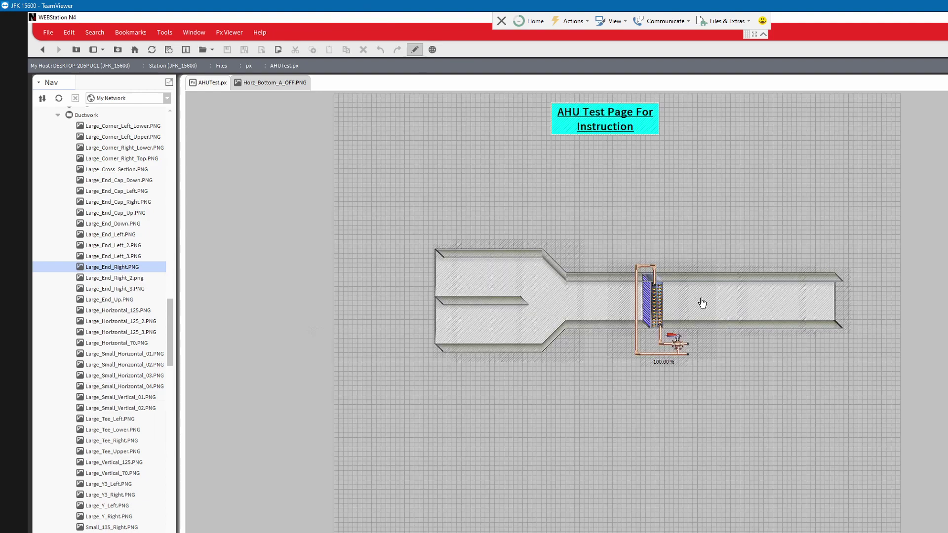
double_click(664, 363)
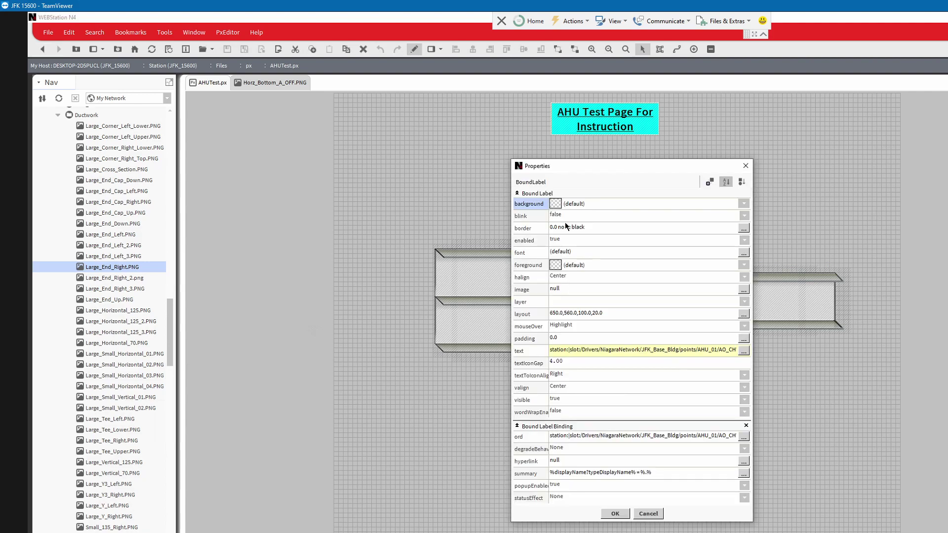
left_click_drag(591, 171, 507, 181)
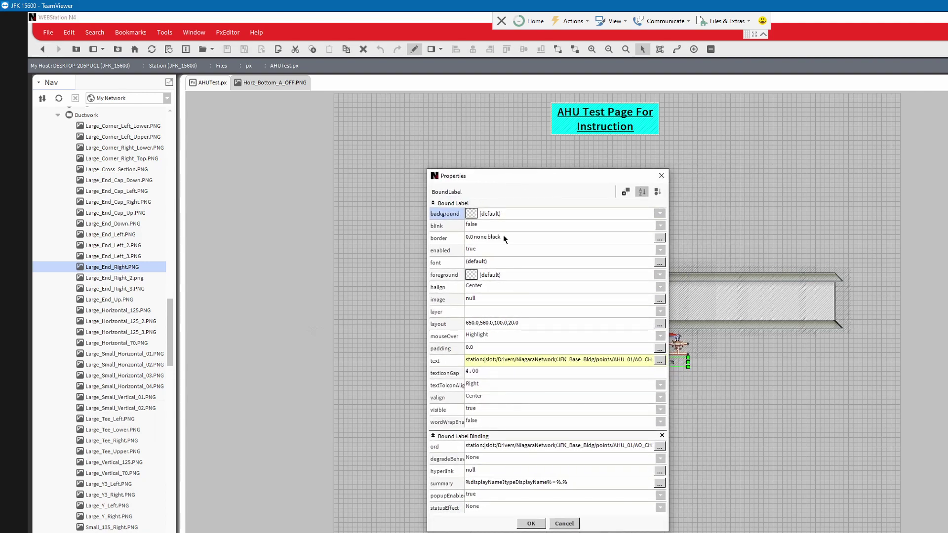
left_click(473, 509)
left_click(474, 529)
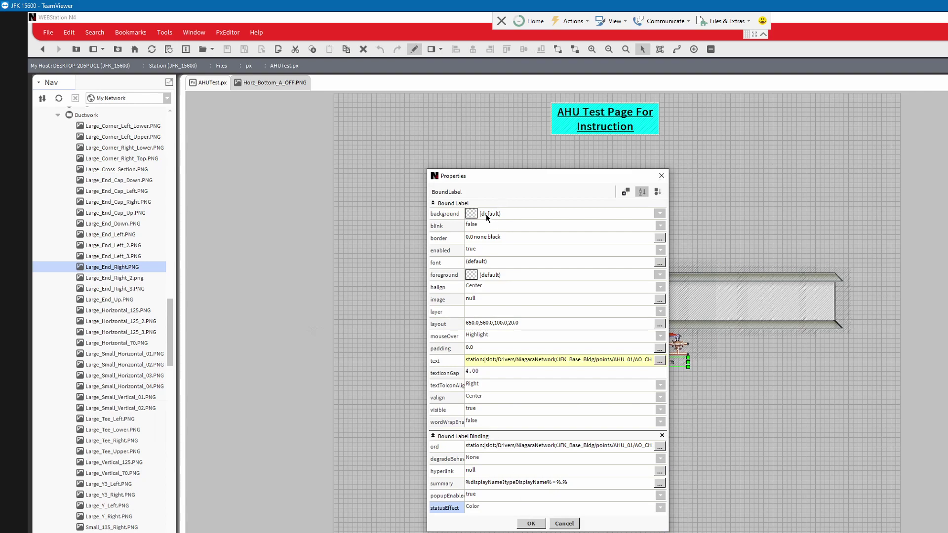
- Animate the percentage label's foreground with a Numeric To Simple range from -inf to +inf in black, and apply the label's properties
right_click(510, 272)
left_click(528, 276)
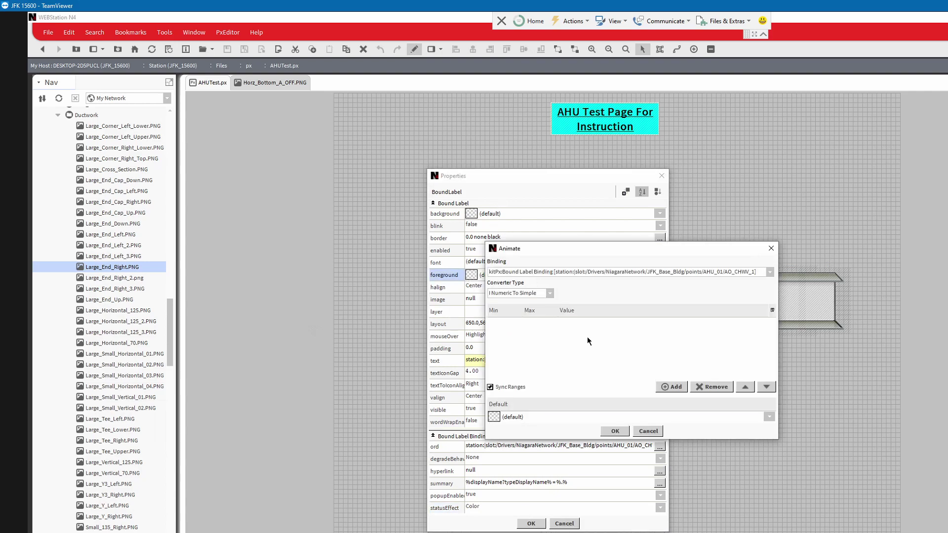
left_click(665, 386)
double_click(495, 321)
type("-inf")
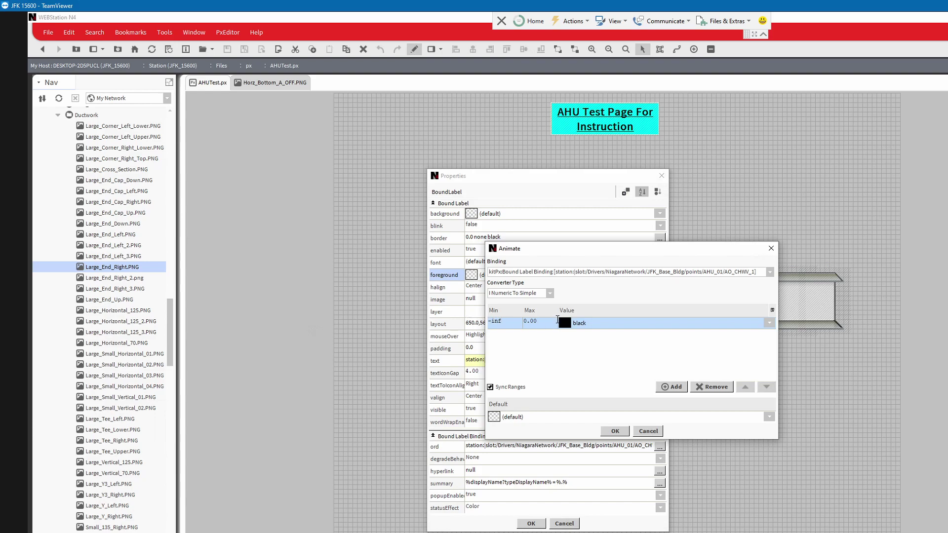
key("Tab")
type("+in")
left_click(605, 434)
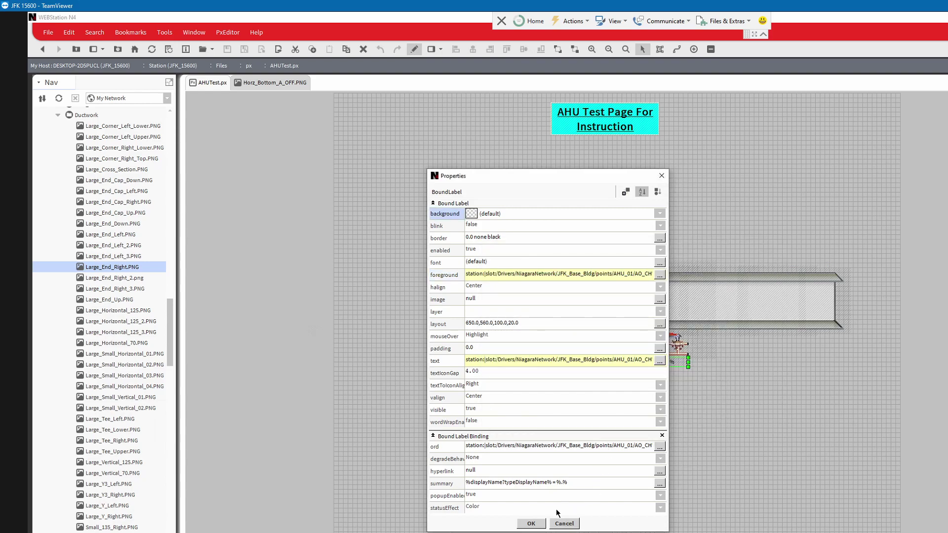
left_click(530, 524)
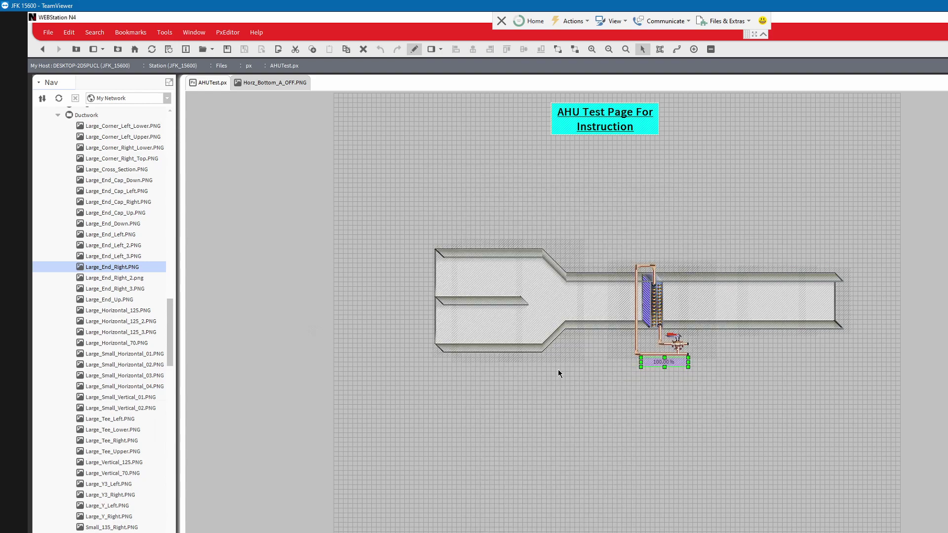
- Release the coil value's override with Emergency Auto in viewing mode, and return the page to editing mode
left_click(413, 49)
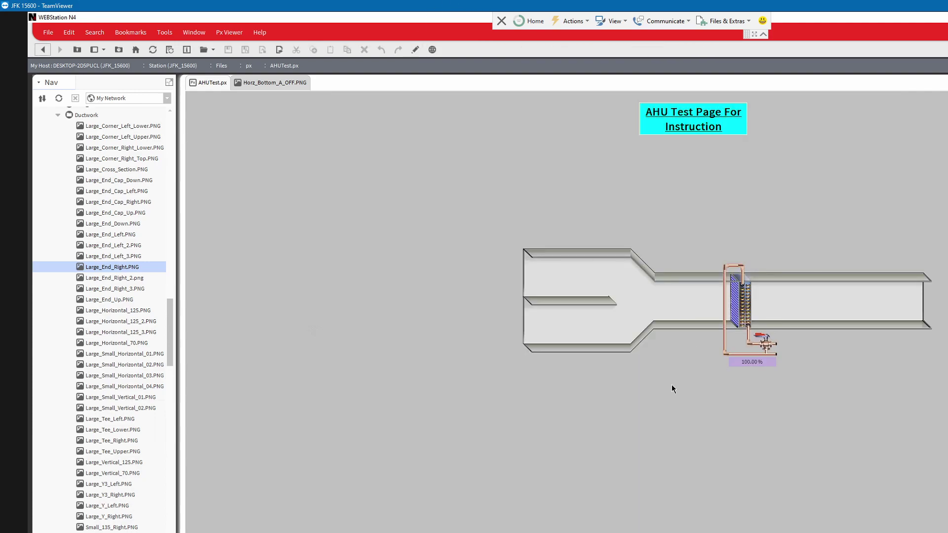
right_click(767, 364)
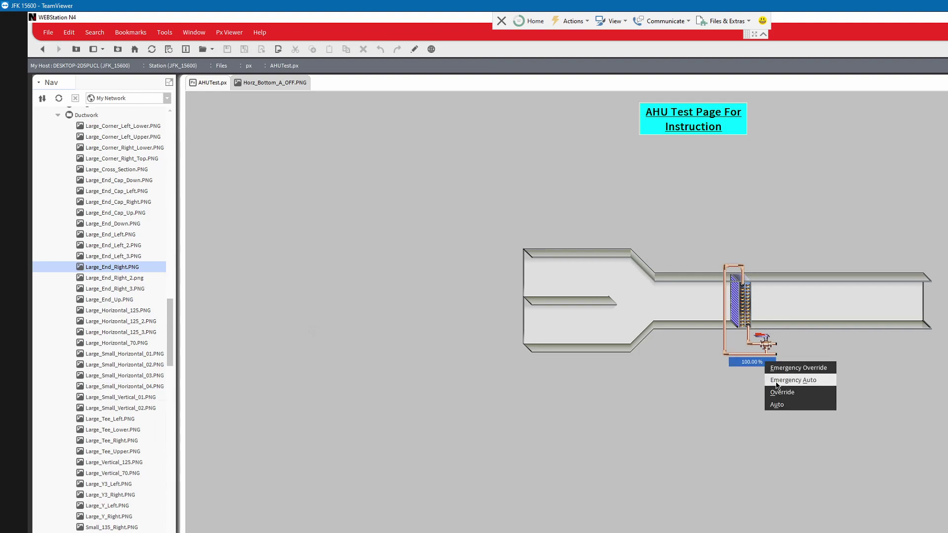
left_click(777, 381)
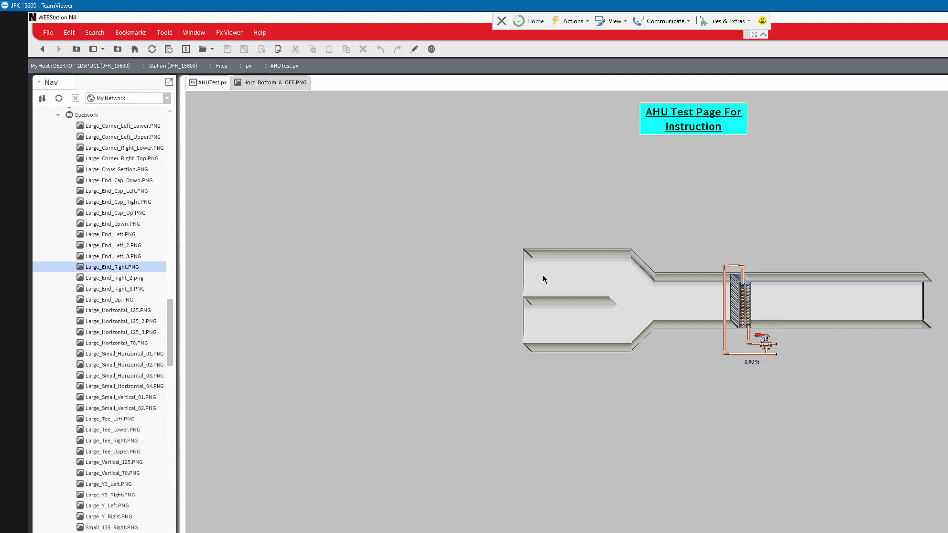
left_click(415, 49)
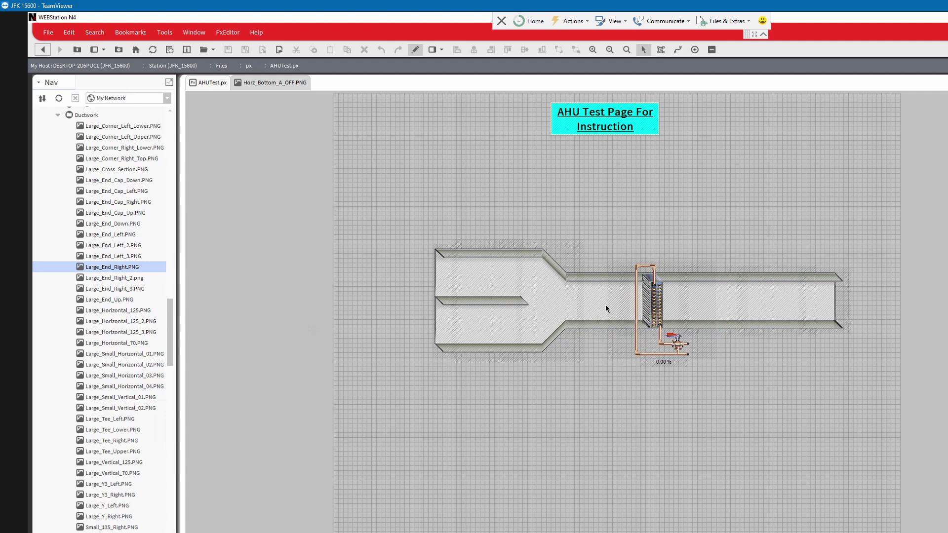